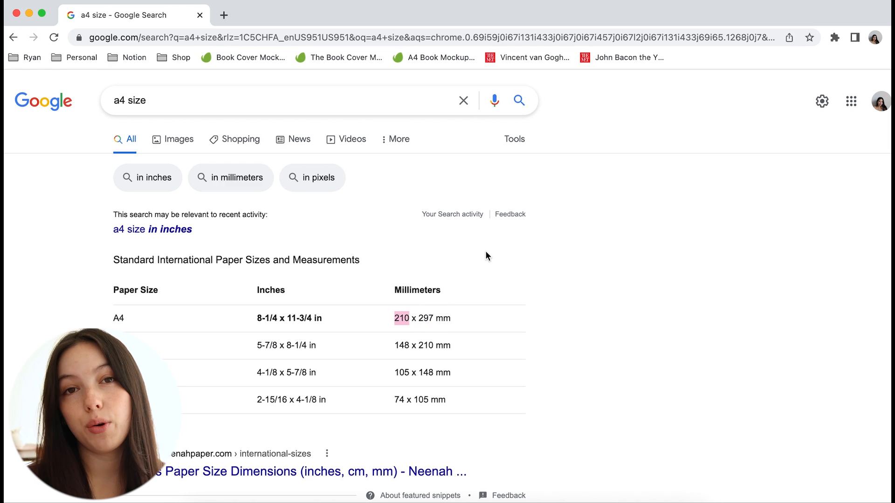
Calculate 8.2 x 2 with the search calculator in a new browser tab
click(312, 316)
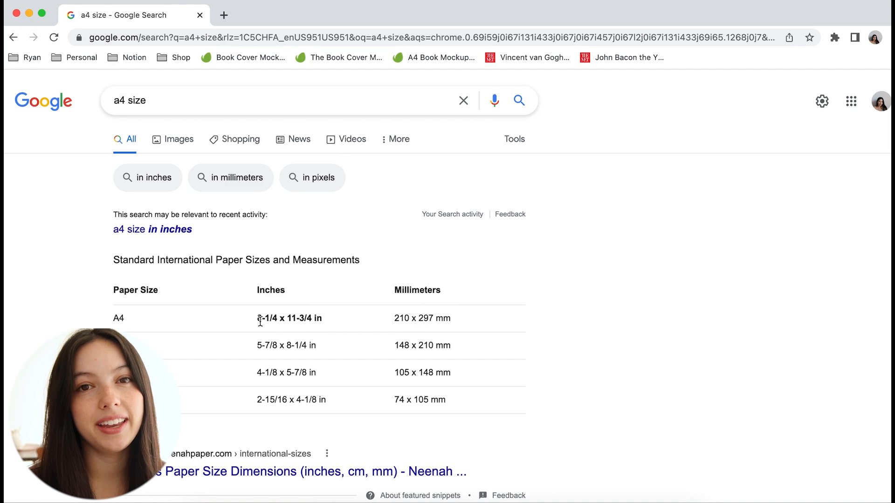
click(224, 15)
text(8.2 x)
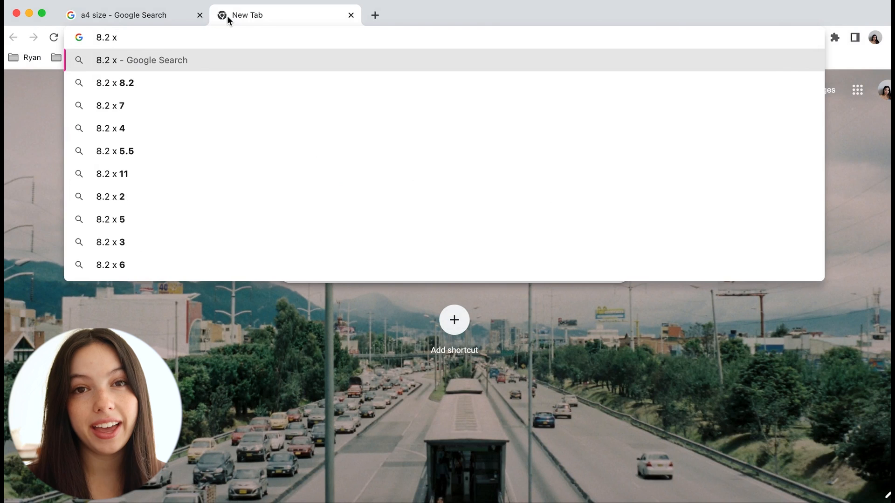
text( 2)
key(Return)
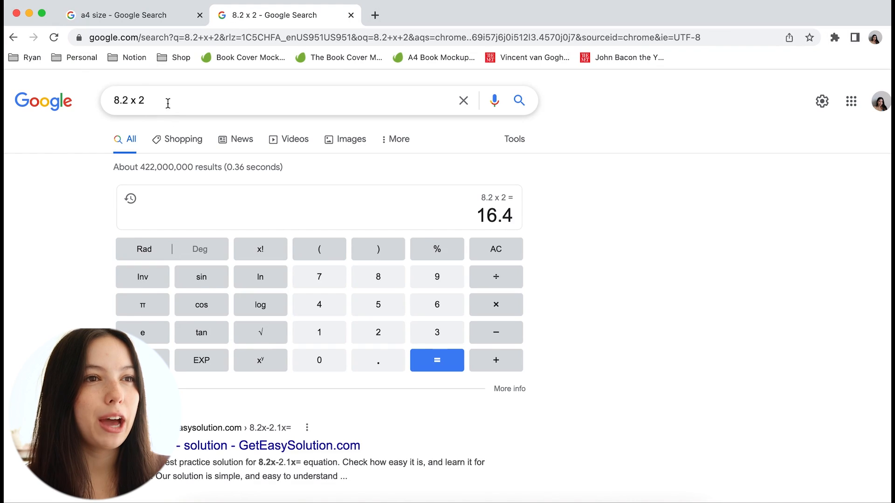
Replace the query with 16.4 plus .75 to add the spine width to the doubled cover width
triple_click(168, 103)
text(16.4)
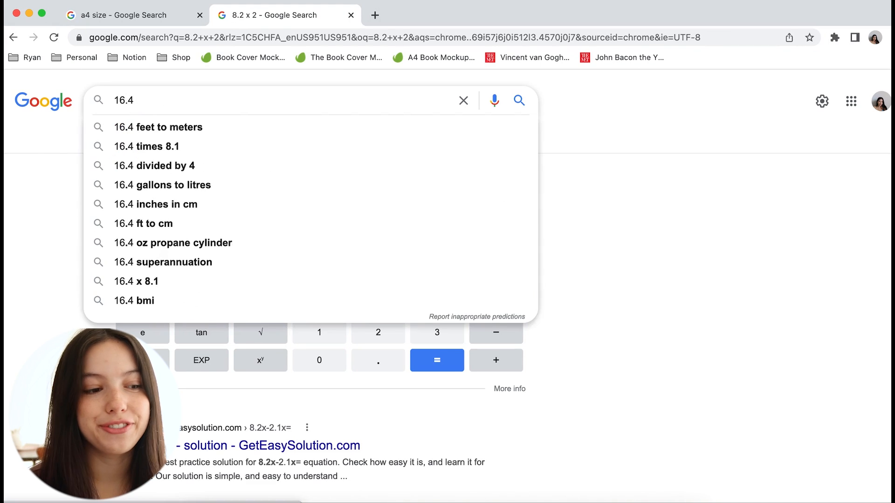
text( plus .75)
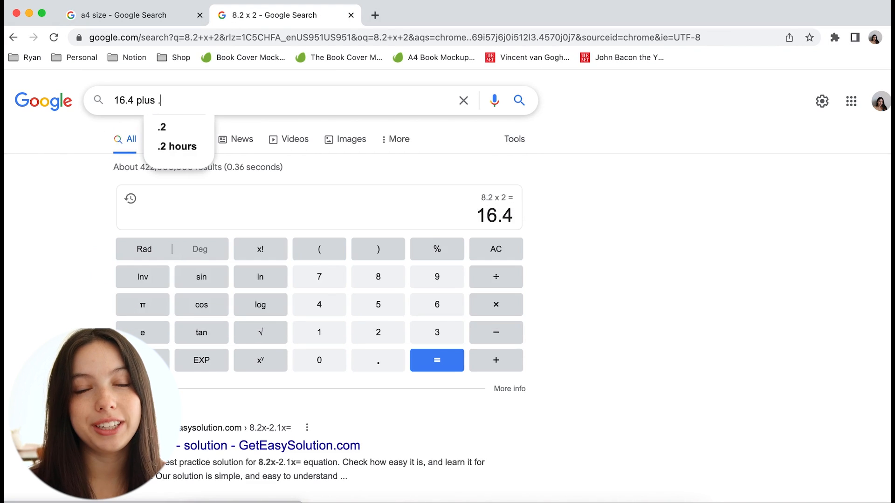
key(Return)
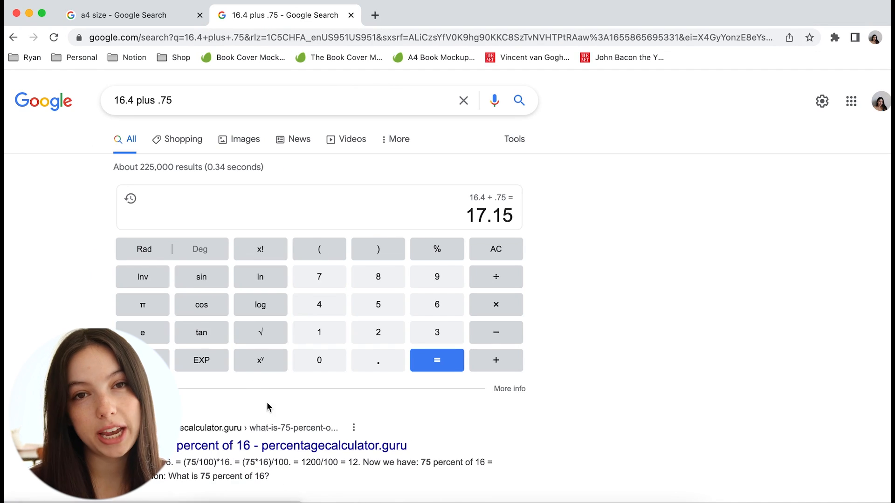
Set the new InDesign document's width to 17.15 in
click(167, 24)
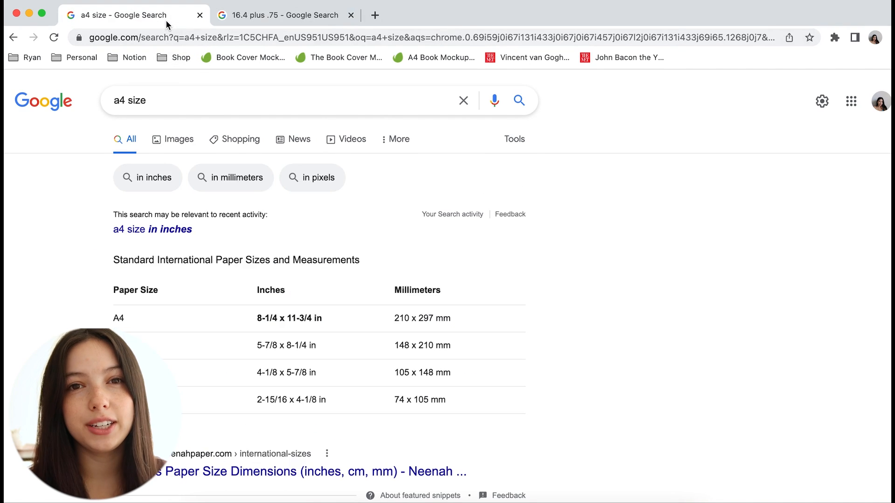
click(257, 17)
click(281, 497)
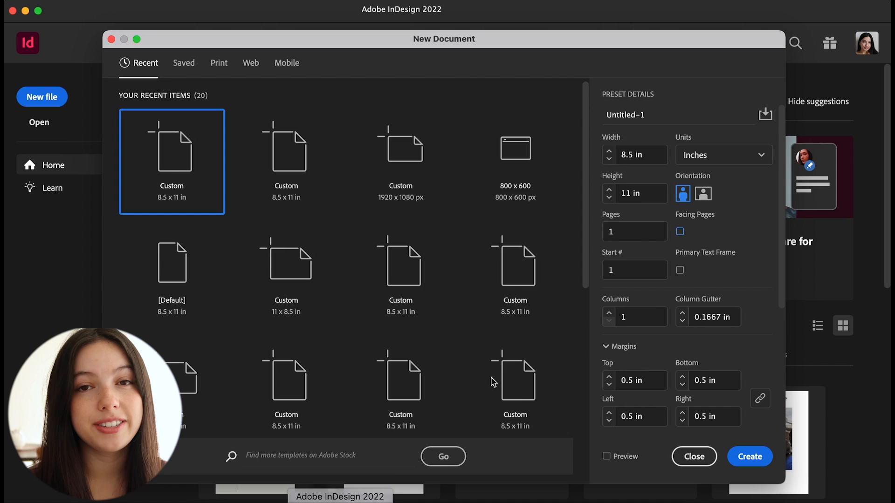
double_click(632, 155)
text(17)
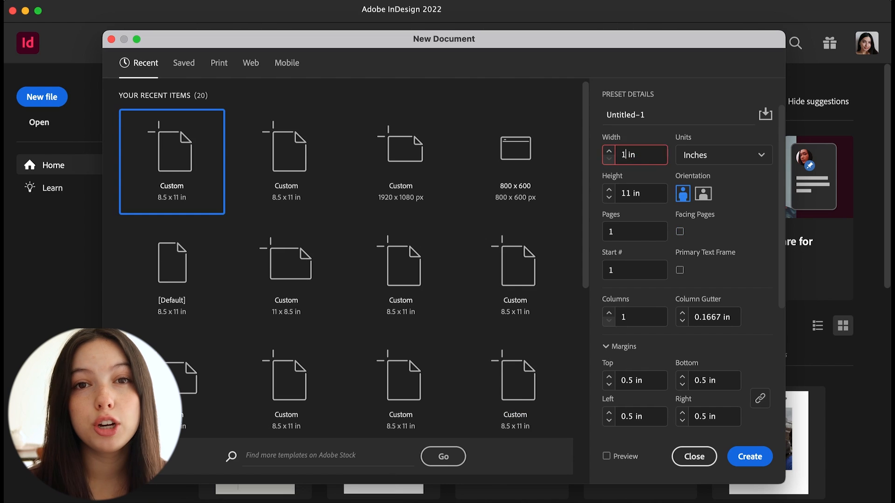
Set the document's height to 11.75 in, checking the A4 height in the browser
click(628, 194)
click(256, 502)
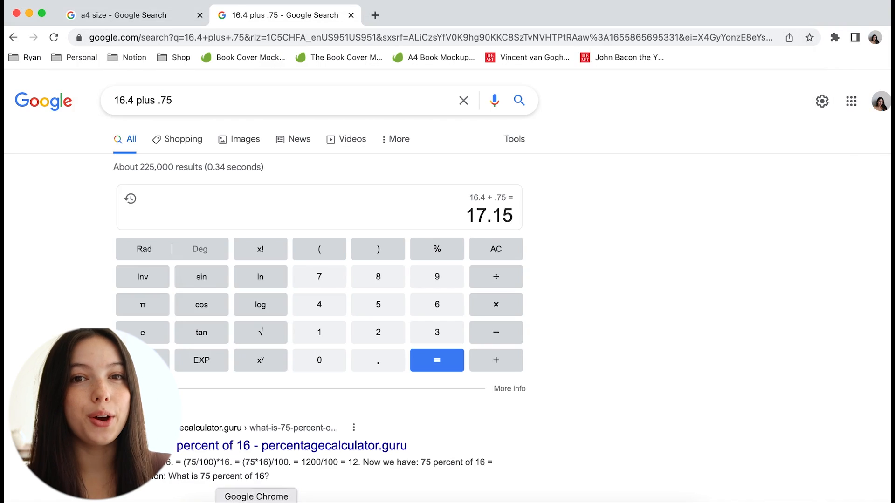
click(166, 17)
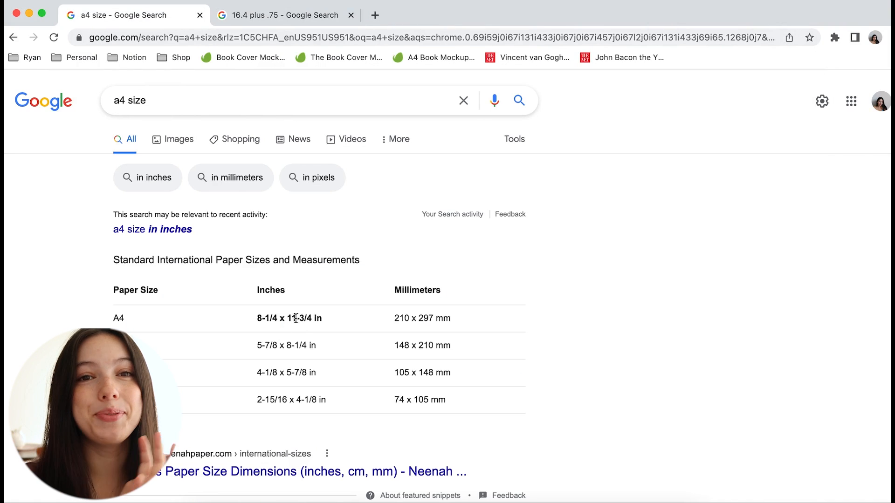
click(340, 500)
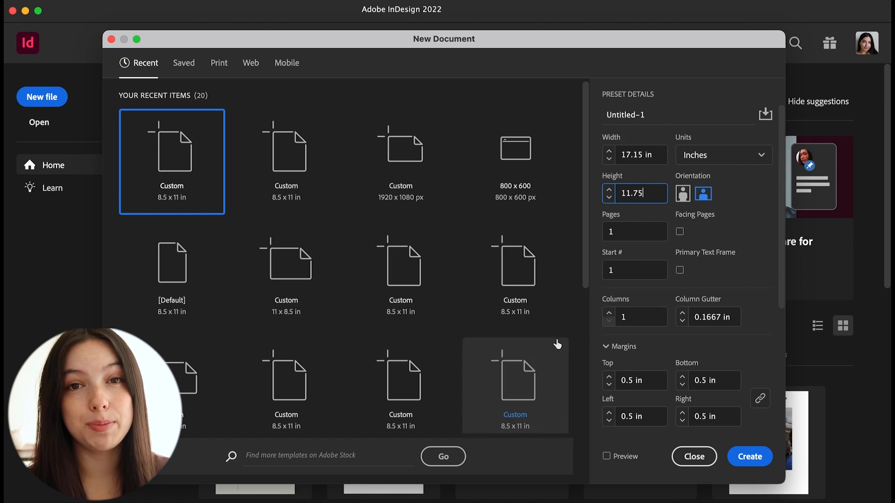
Create the 17.15 x 11.75 in document
scroll(627, 352, down, 4)
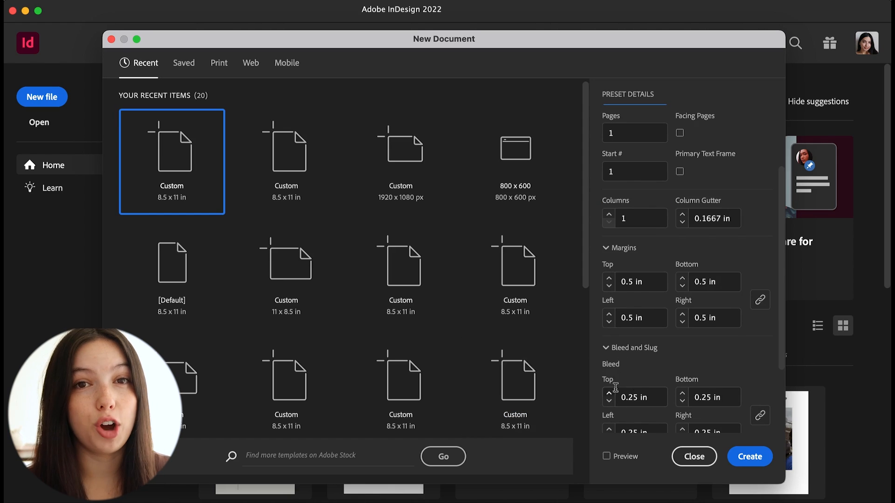
click(750, 456)
click(883, 33)
click(692, 77)
scroll(159, 265, down, 1)
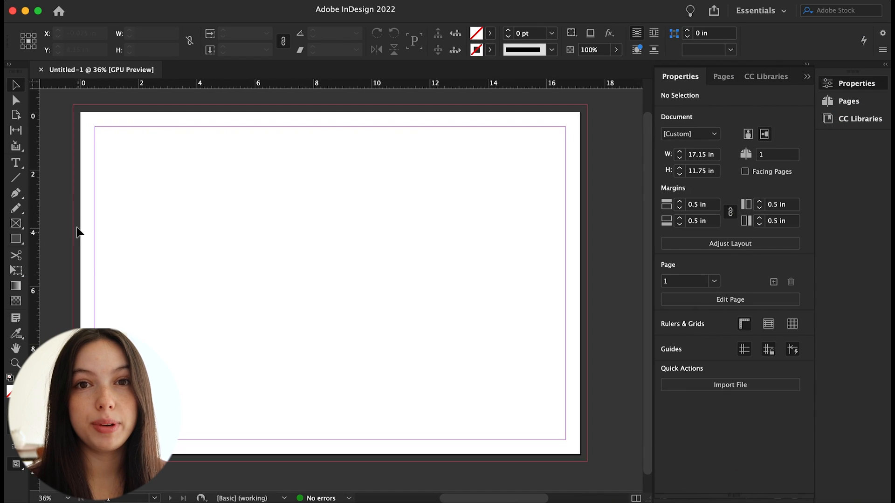
Add two vertical ruler guides marking the spine at about 8.2 in and 8.95 in
drag(33, 236, 343, 232)
click(176, 229)
scroll(390, 290, down, 3)
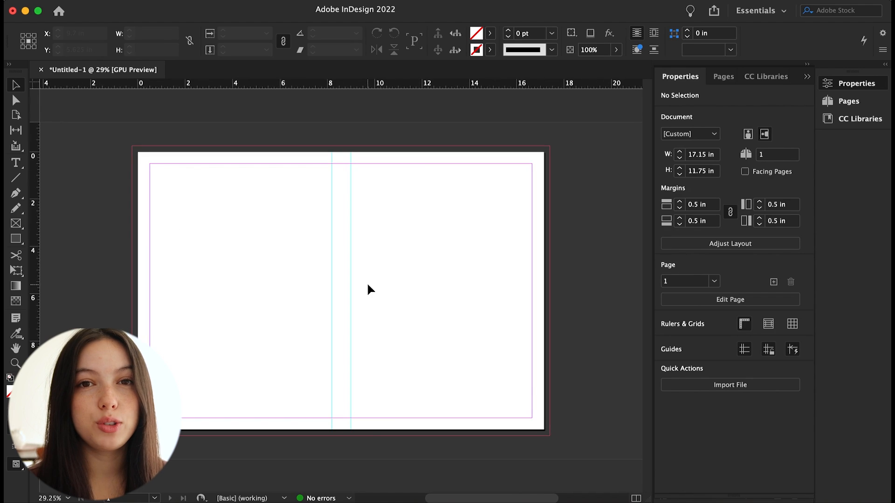
scroll(368, 290, up, 2)
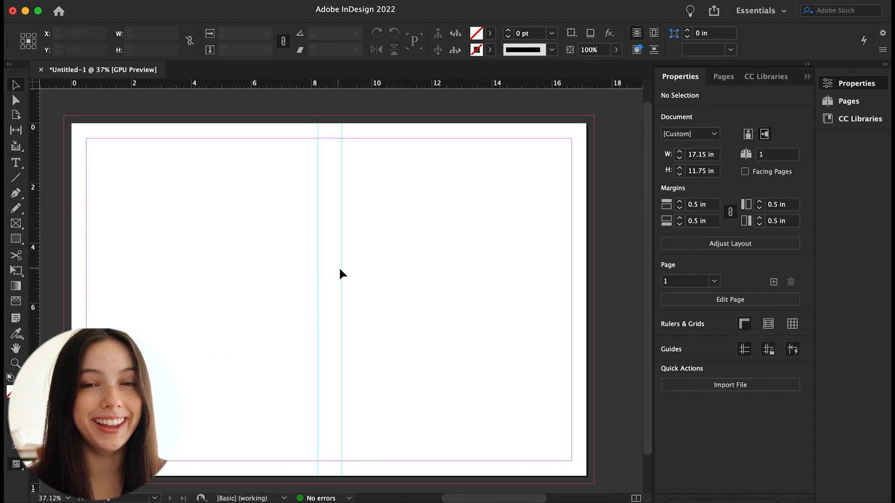
click(342, 270)
click(349, 281)
drag(342, 258, 570, 261)
key(Delete)
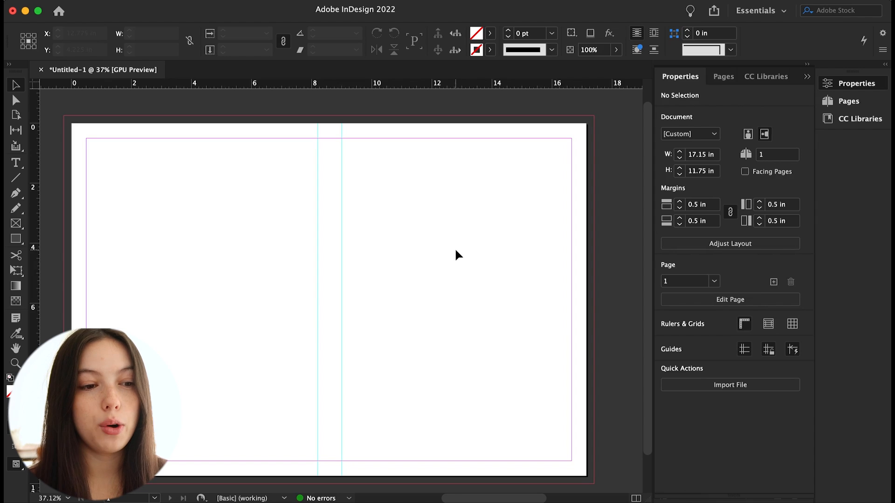
Draw a rectangle over the back cover, about 8.2 x 11.75 in, and fill it green
scroll(359, 322, down, 1)
key(m)
drag(70, 110, 318, 466)
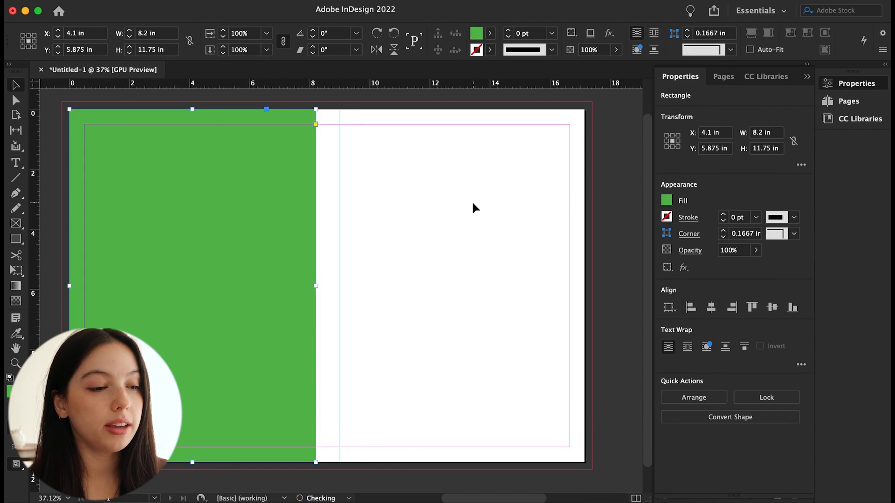
click(474, 203)
Duplicate the green rectangle onto the front cover at X 13.05 in and deselect everything
drag(212, 244, 475, 244)
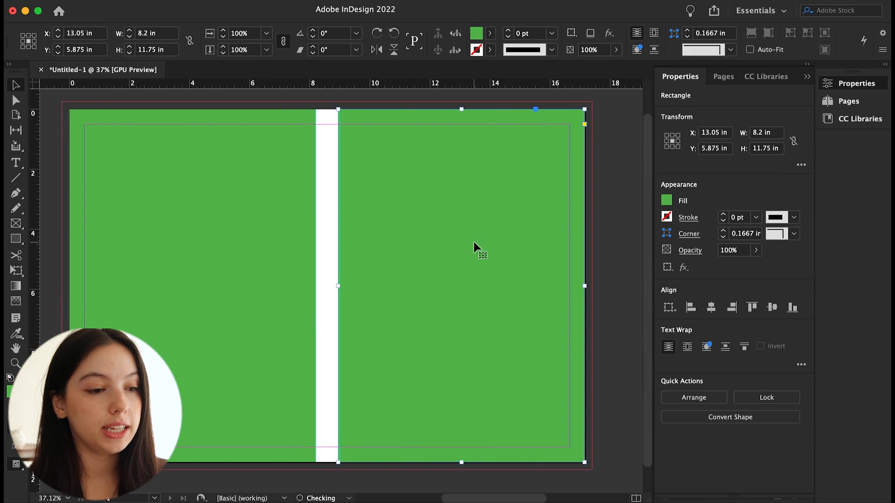
key(super+shift+a)
Zoom in to inspect the spine gap between the two green rectangles
scroll(333, 367, up, 3)
scroll(334, 368, down, 2)
scroll(324, 421, down, 1)
scroll(296, 275, up, 3)
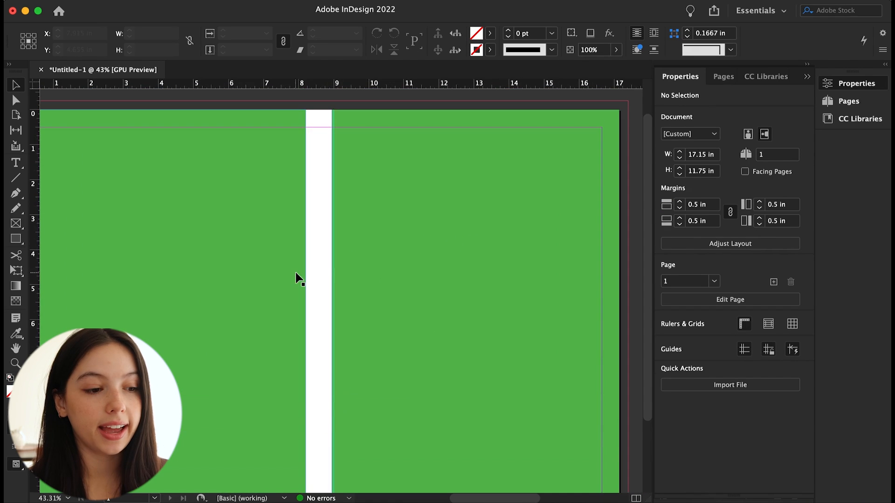
scroll(332, 180, up, 1)
click(299, 183)
click(318, 189)
scroll(318, 189, up, 5)
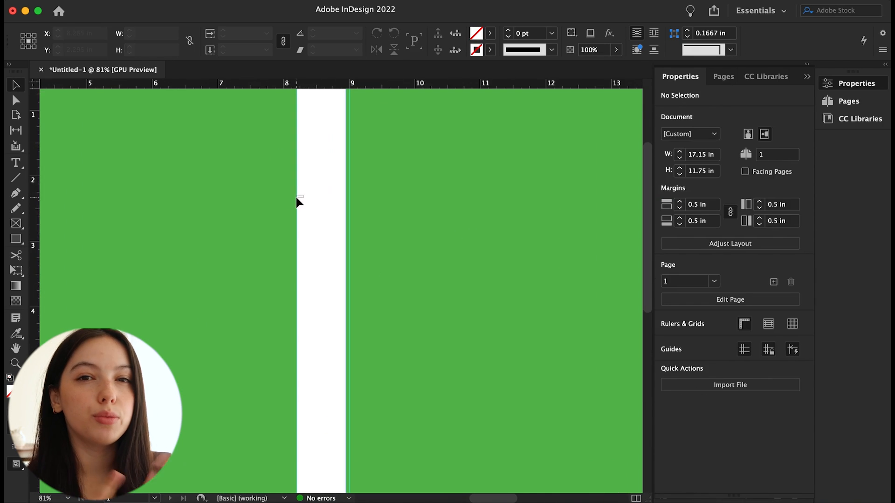
click(294, 196)
scroll(295, 196, down, 5)
Open the full-size image of Kensett's Lake George from the Met collection page
click(724, 77)
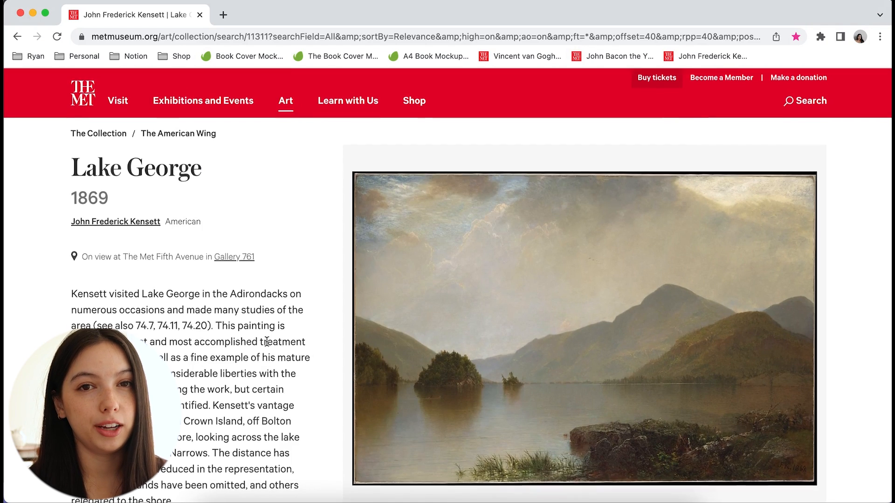
scroll(267, 341, down, 5)
scroll(298, 264, up, 5)
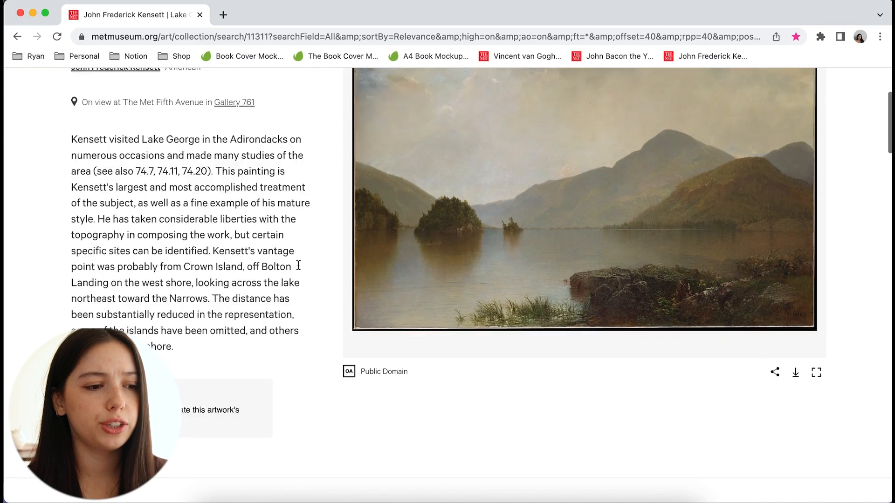
scroll(378, 274, down, 3)
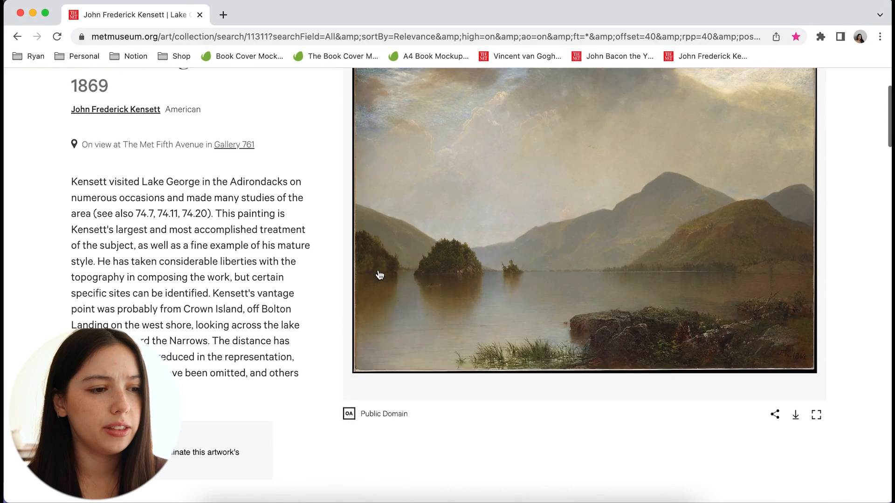
click(796, 415)
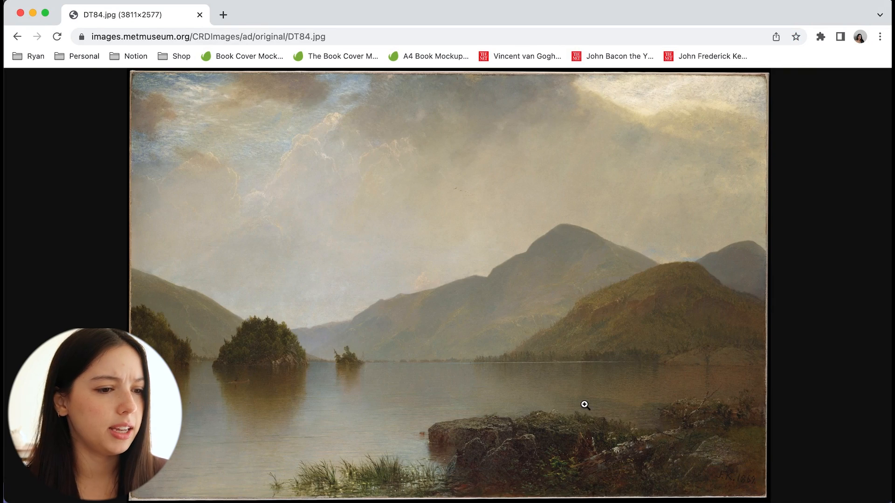
Save the Lake George image to the computer
right_click(565, 332)
click(576, 359)
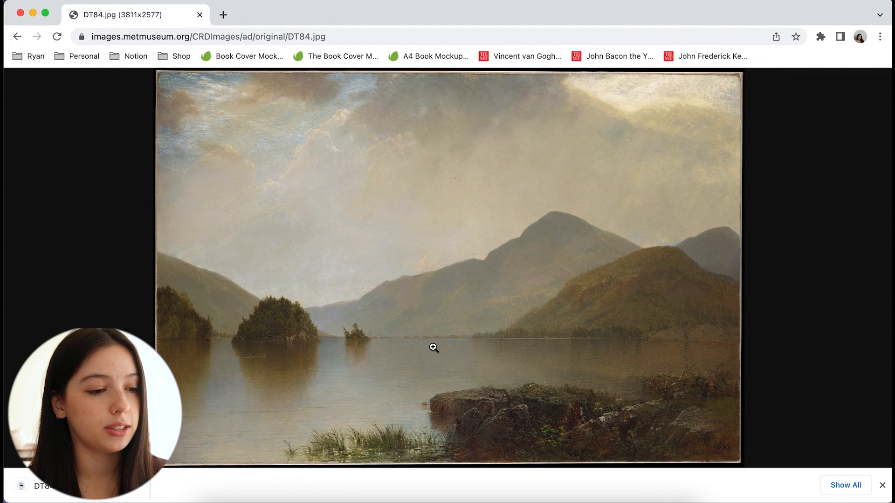
click(347, 500)
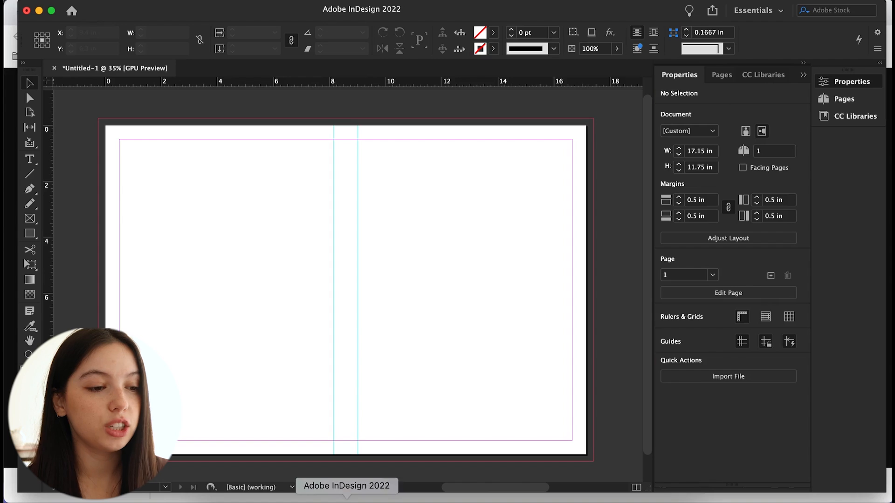
Draw a rectangle frame covering the whole spread including bleed, about 17.65 x 12.25 in, and set its frame fitting
click(30, 218)
mouse_move(98, 120)
mouse_down()
mouse_move(536, 379)
mouse_move(594, 462)
mouse_up()
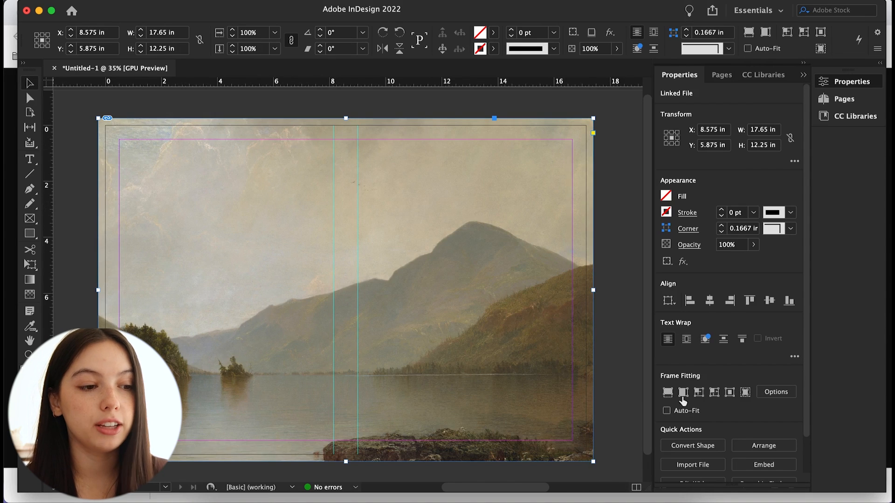
click(669, 394)
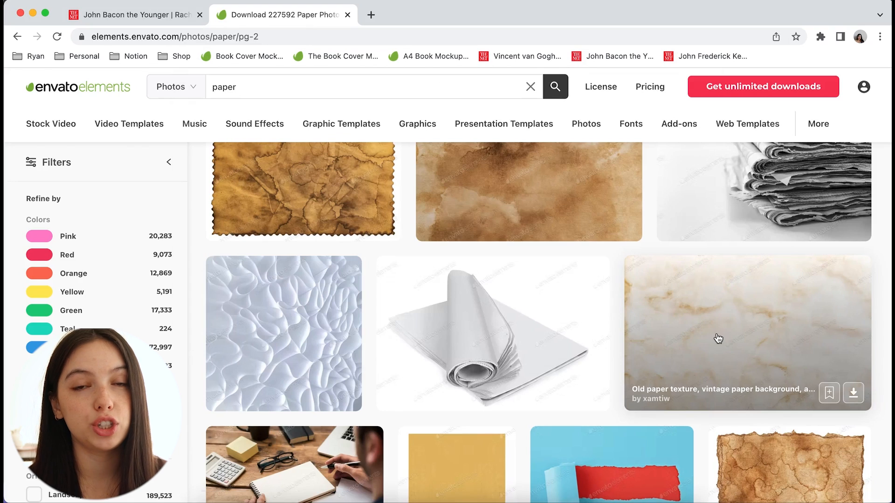
Download the ripped paper border frame photo from Envato Elements, adding it to the book project
scroll(719, 337, down, 4)
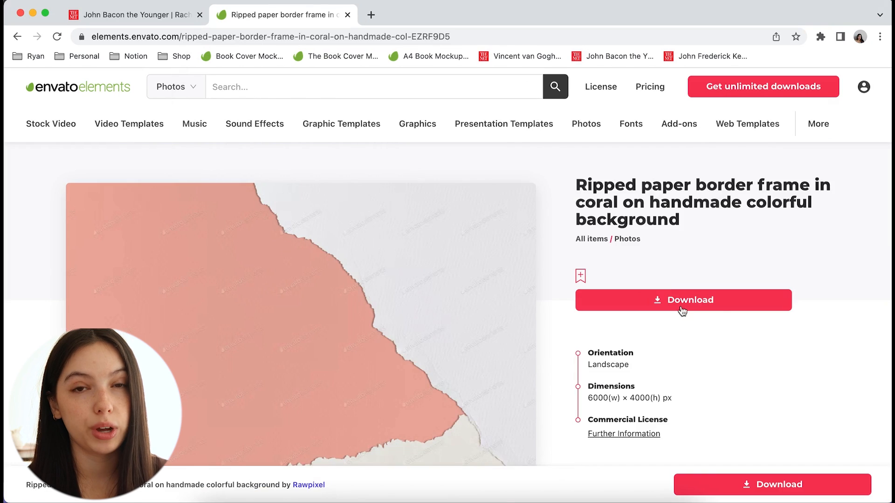
click(667, 300)
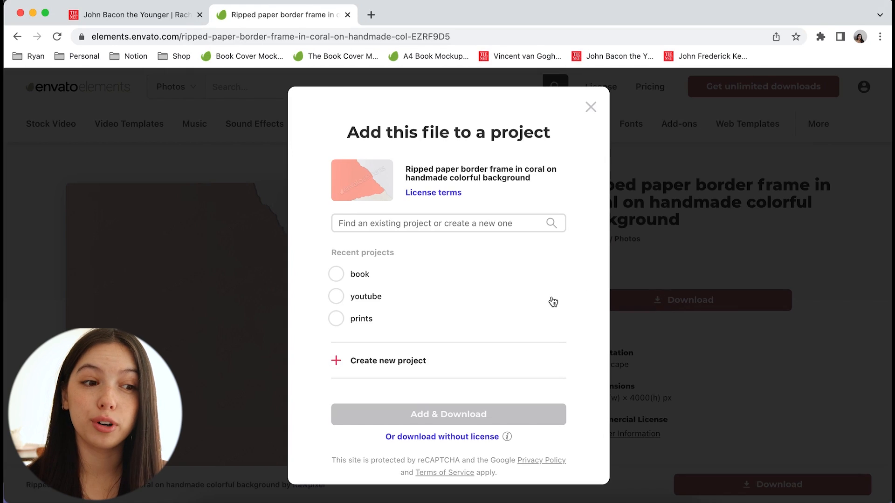
click(341, 279)
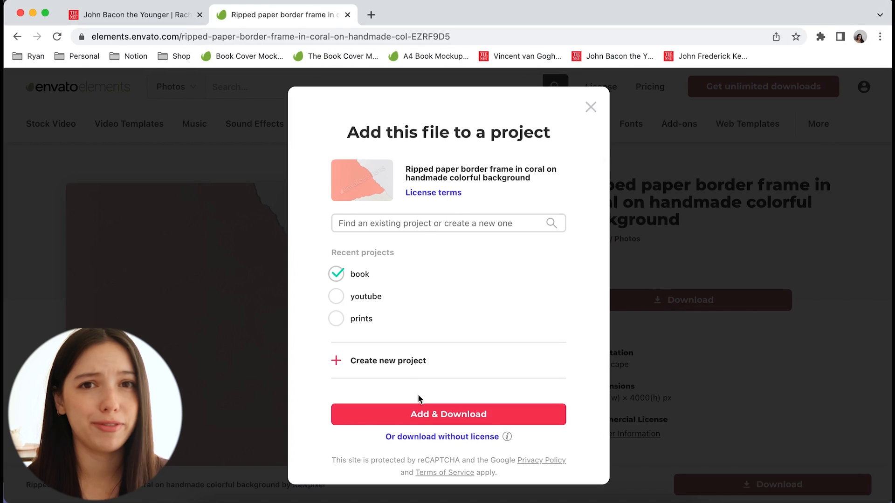
click(418, 415)
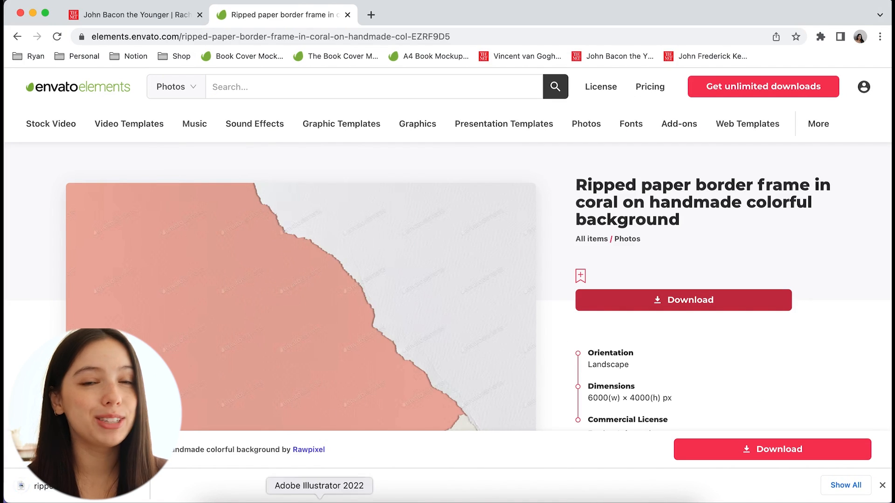
Open the downloaded ripped paper image in Photoshop and pick the Quick Selection tool
click(280, 497)
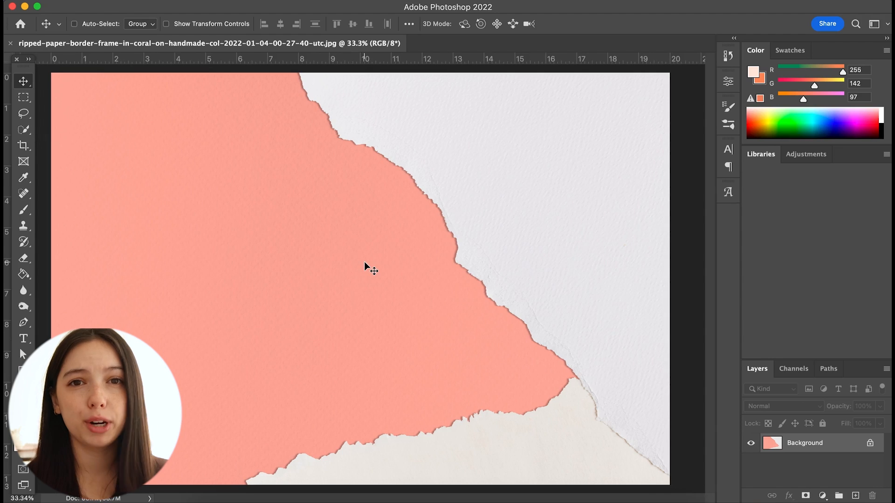
click(24, 130)
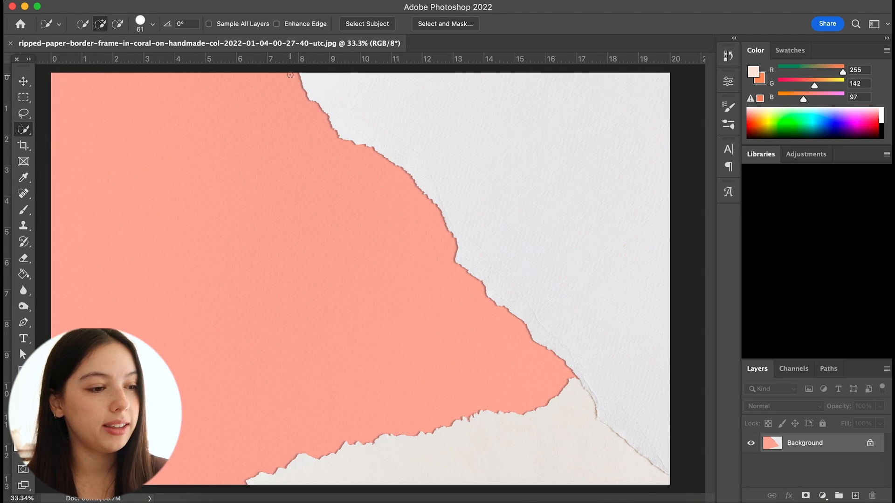
Try to cut the coral area onto its own layer and delete that layer
drag(289, 82, 326, 210)
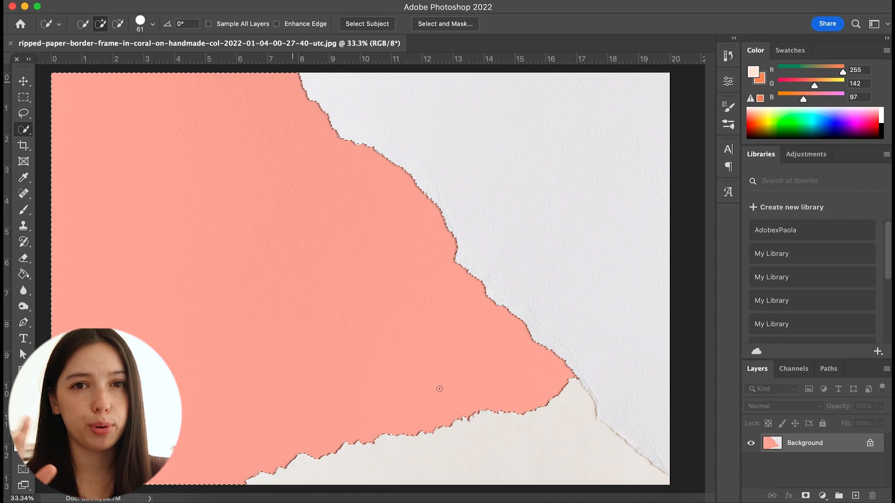
scroll(438, 388, down, 3)
right_click(339, 314)
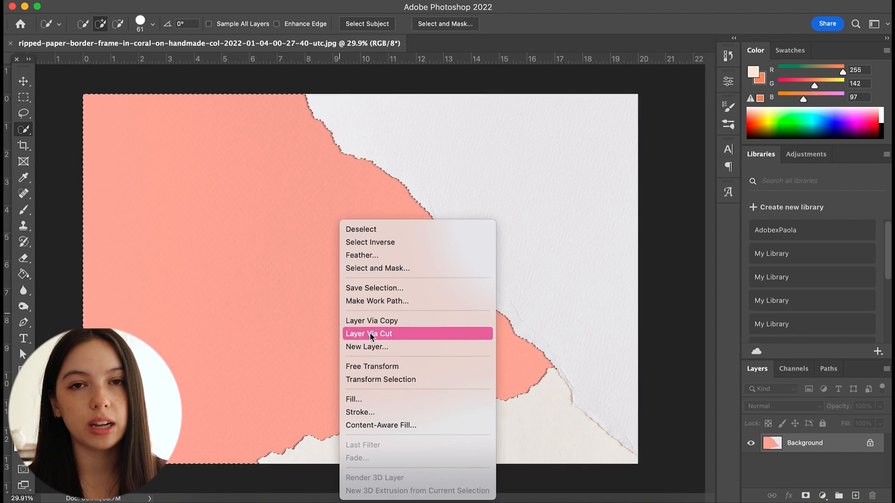
click(372, 334)
key(v)
click(751, 442)
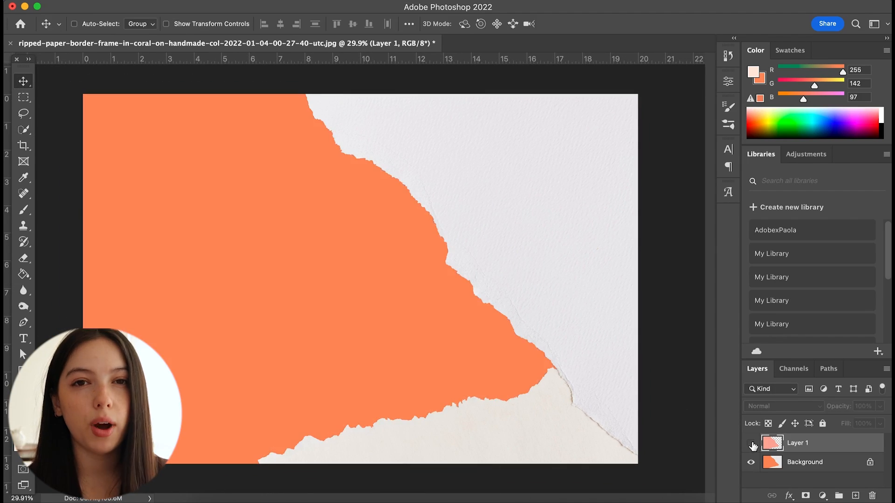
key(Delete)
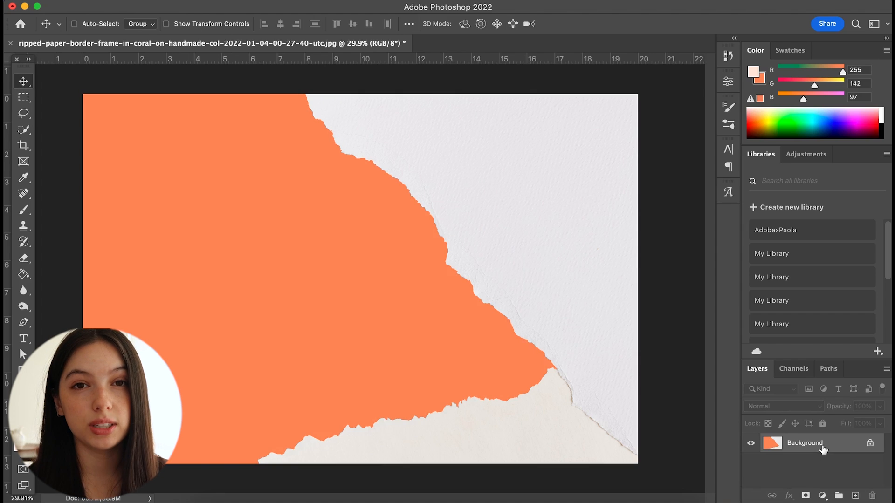
Unlock the background layer, cut the selected coral area onto a new layer and delete it to leave that area transparent
click(870, 444)
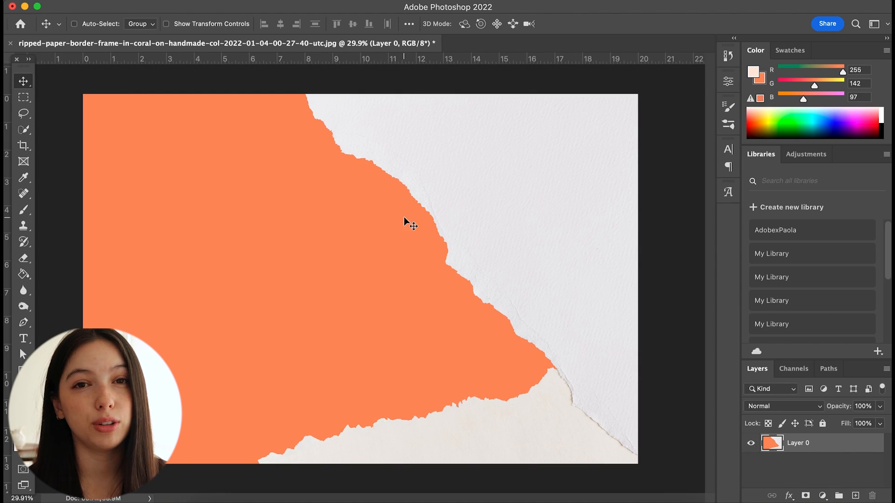
click(23, 129)
mouse_move(116, 161)
mouse_down()
mouse_move(186, 202)
mouse_move(317, 244)
mouse_move(339, 326)
mouse_up()
right_click(303, 303)
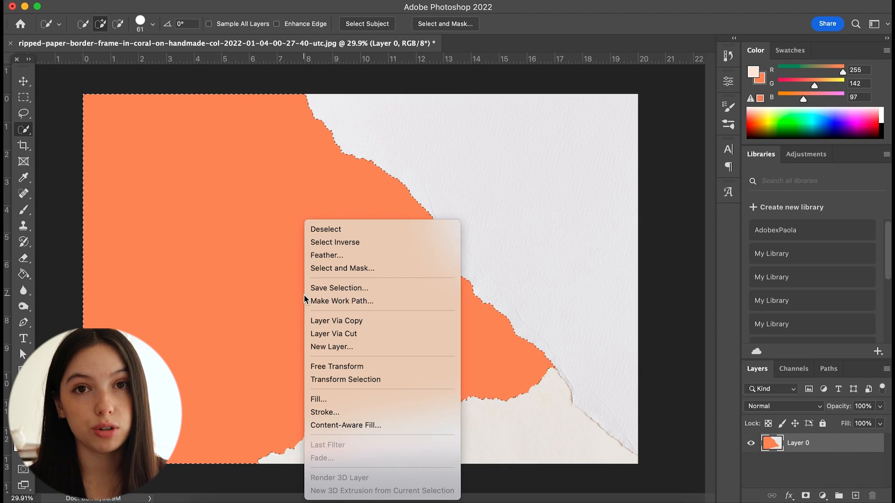
click(311, 318)
key(v)
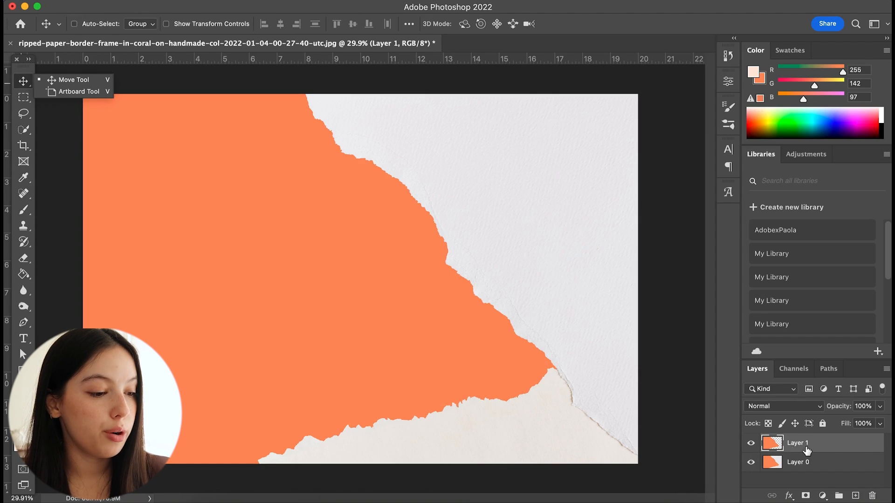
key(ctrl+z)
key(w)
mouse_move(121, 121)
mouse_down()
mouse_move(264, 218)
mouse_move(342, 301)
mouse_move(382, 385)
mouse_up()
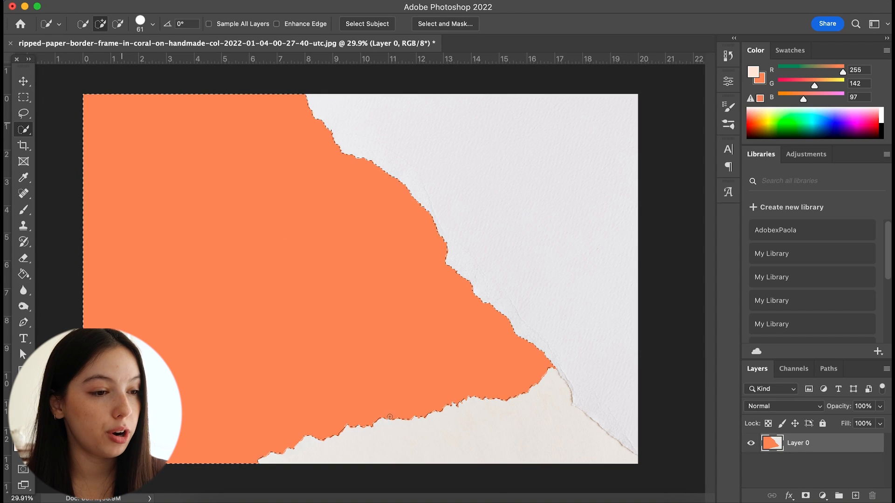
right_click(340, 348)
key(v)
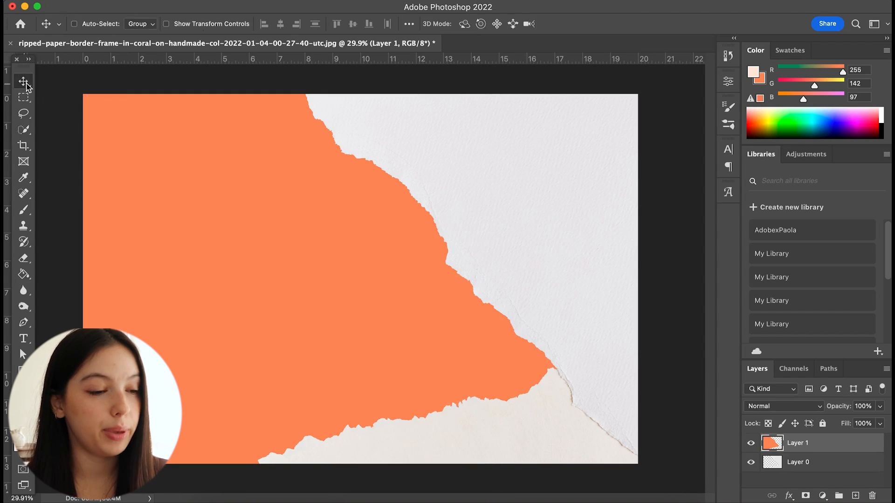
key(BackSpace)
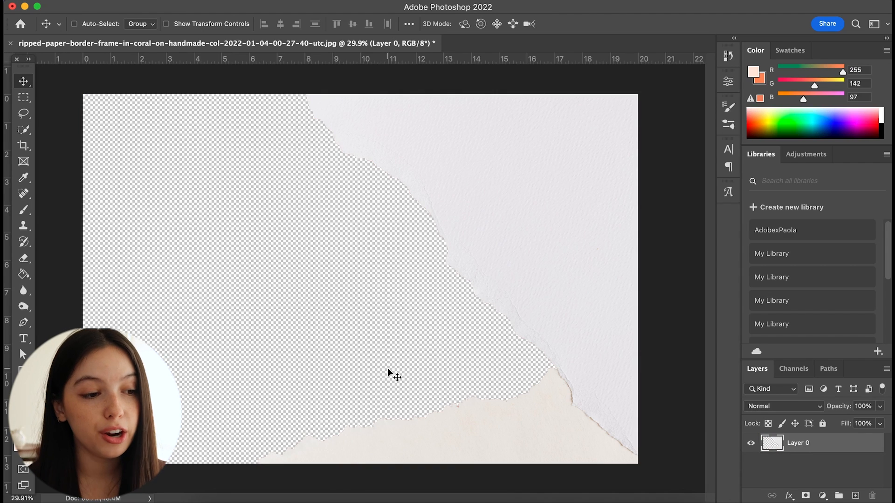
Switch to InDesign and draw a text frame on the back cover filled with placeholder text
click(88, 1)
mouse_move(131, 168)
click(313, 179)
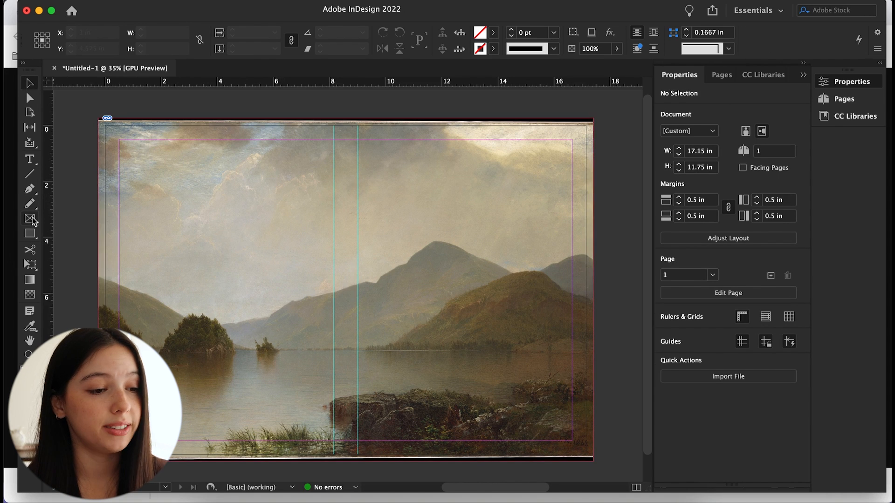
click(29, 159)
drag(139, 172, 306, 260)
click(181, 1)
click(215, 425)
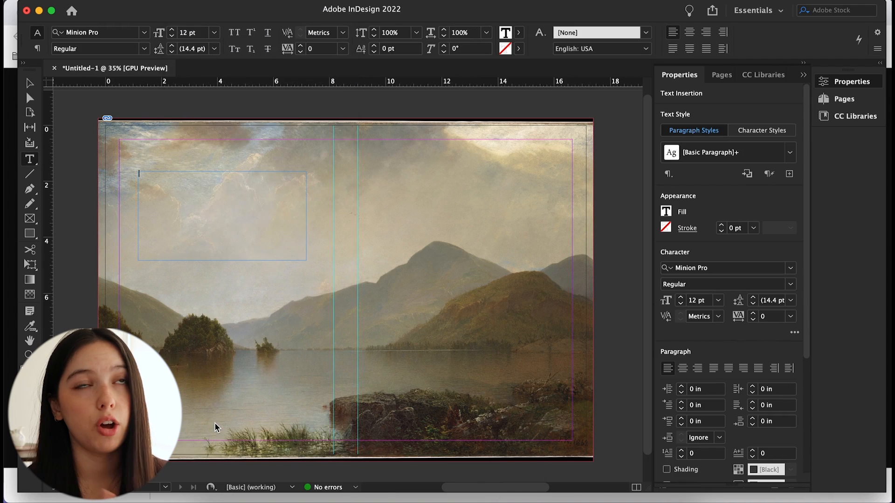
key(Escape)
click(223, 214)
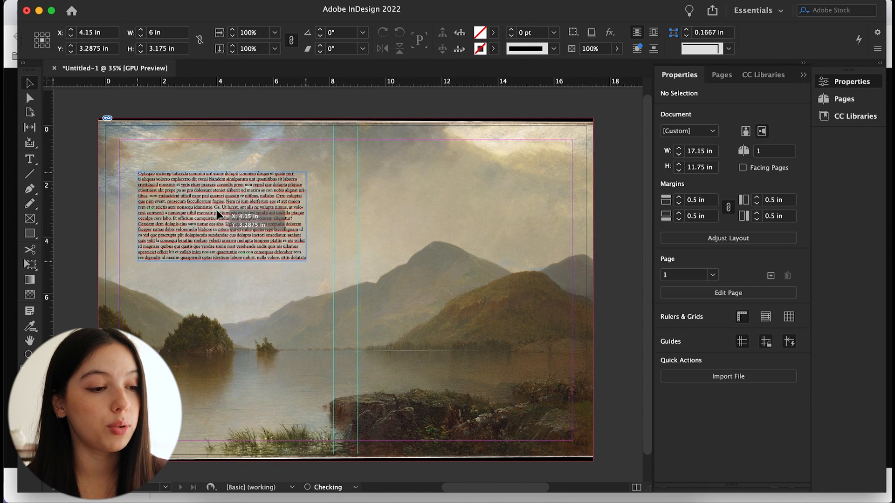
Add a vertical guide at about 4.175 in and place a centered Pride and Prejudice title frame on the front cover
drag(49, 168, 219, 171)
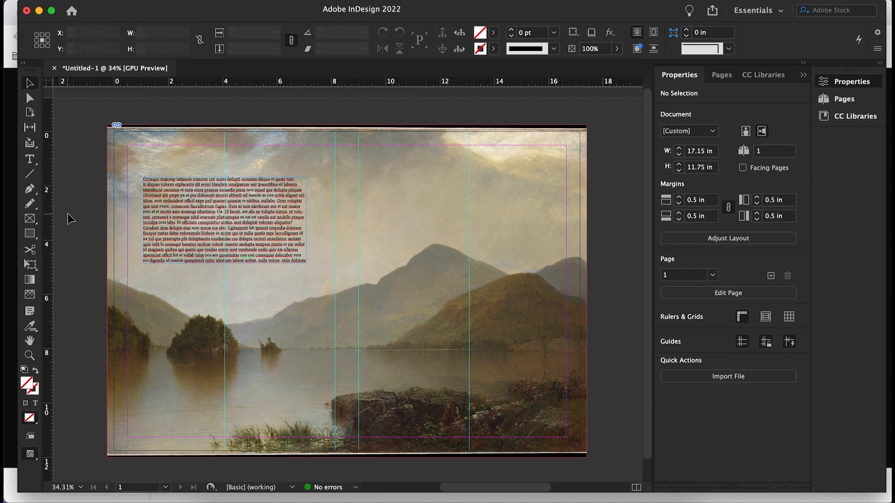
click(29, 159)
mouse_move(432, 224)
mouse_down()
mouse_move(469, 269)
mouse_move(520, 292)
mouse_up()
click(683, 369)
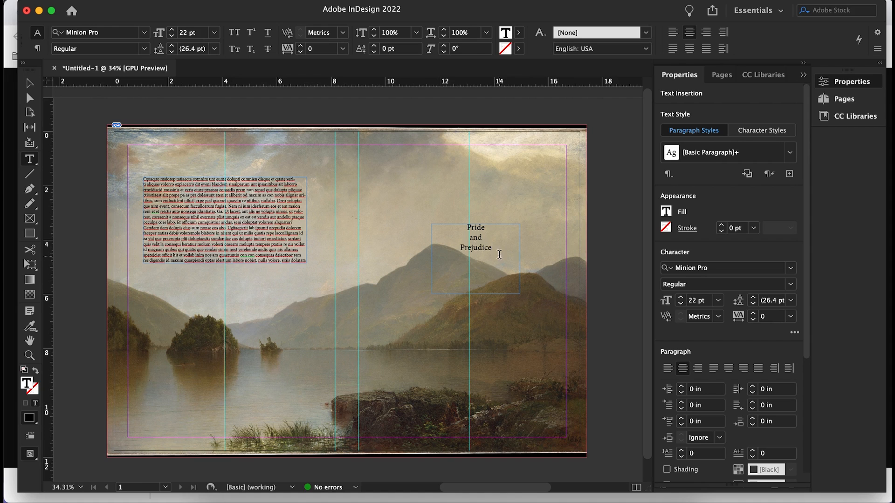
key(Escape)
drag(479, 263, 469, 295)
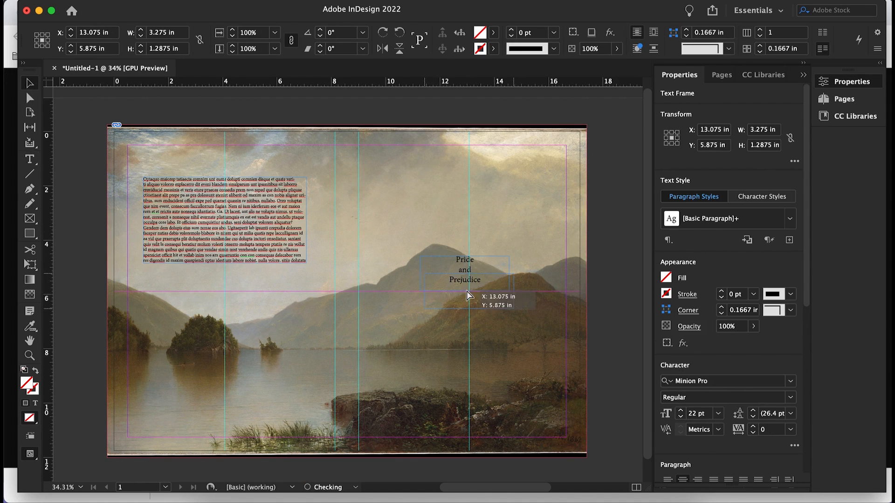
Scale the placed ripped paper image to about 25.4 x 17.6 in and move it over the spread
drag(585, 440, 589, 414)
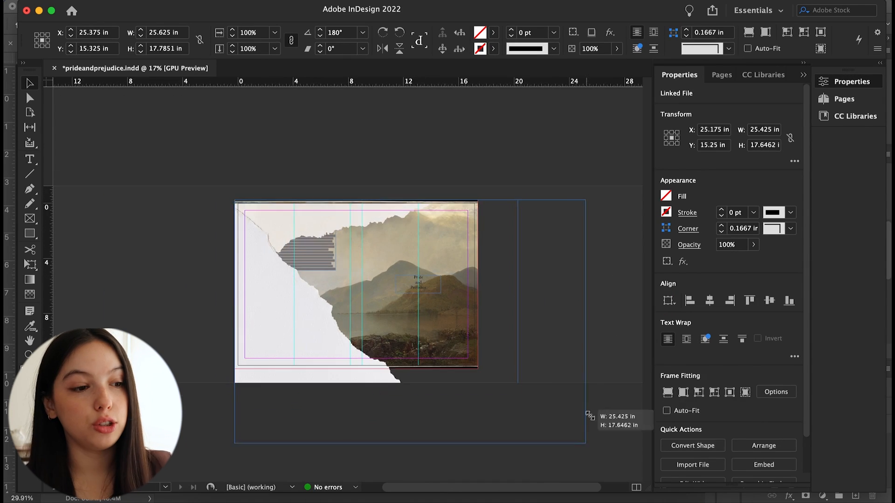
drag(220, 378, 168, 230)
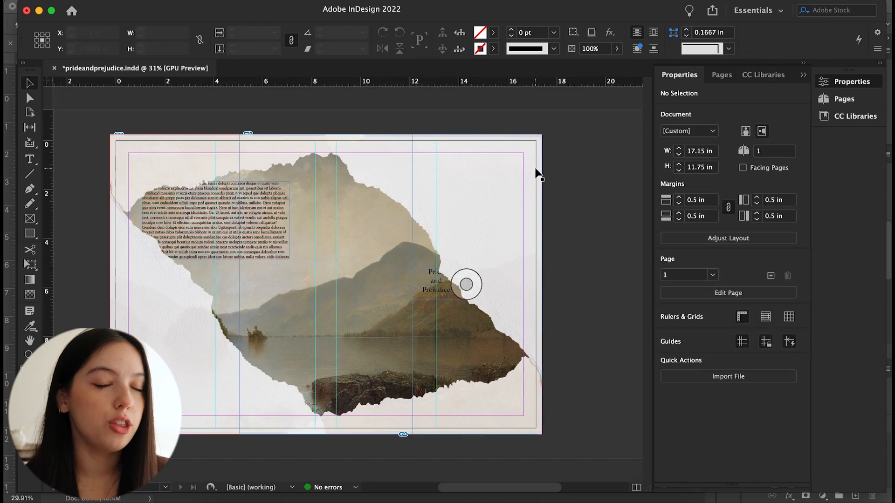
Add a horizontal guide at about 5.875 in across the spread through the title
click(529, 355)
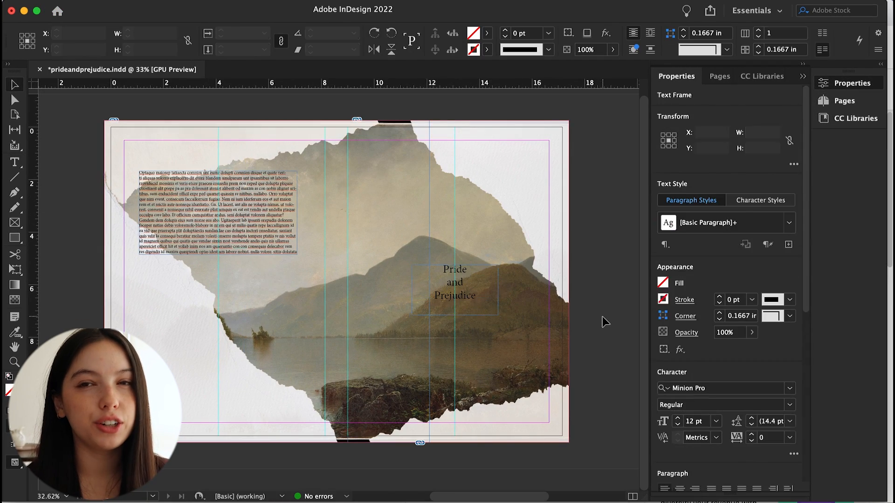
click(466, 290)
drag(499, 86, 499, 283)
click(529, 300)
drag(177, 283, 222, 282)
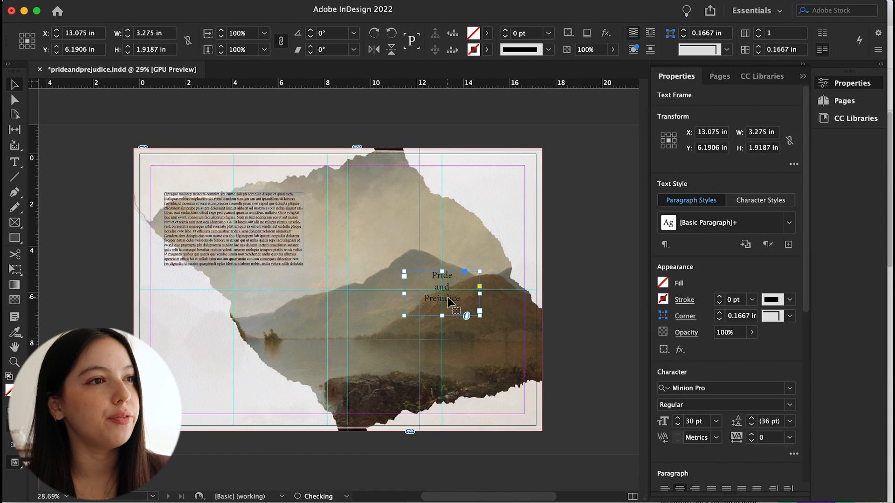
click(595, 340)
key(w)
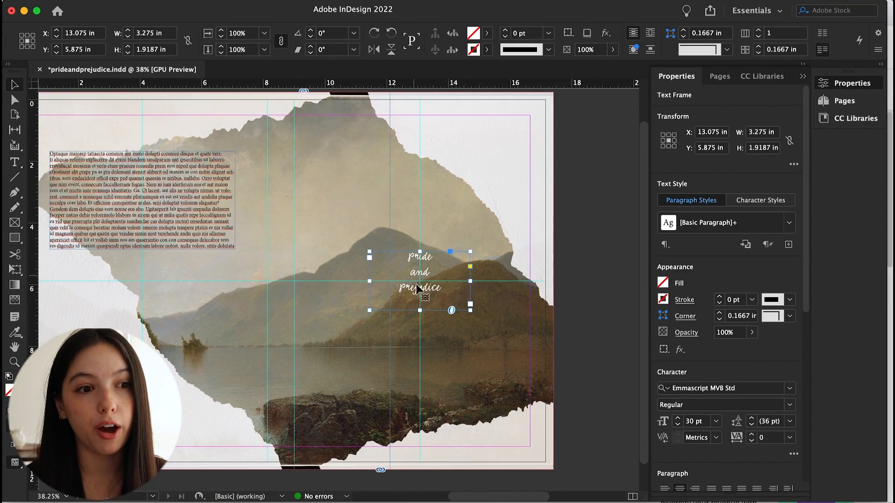
Arrange title variations in different fonts beside the spread and enlarge the Alegreya title version
click(424, 187)
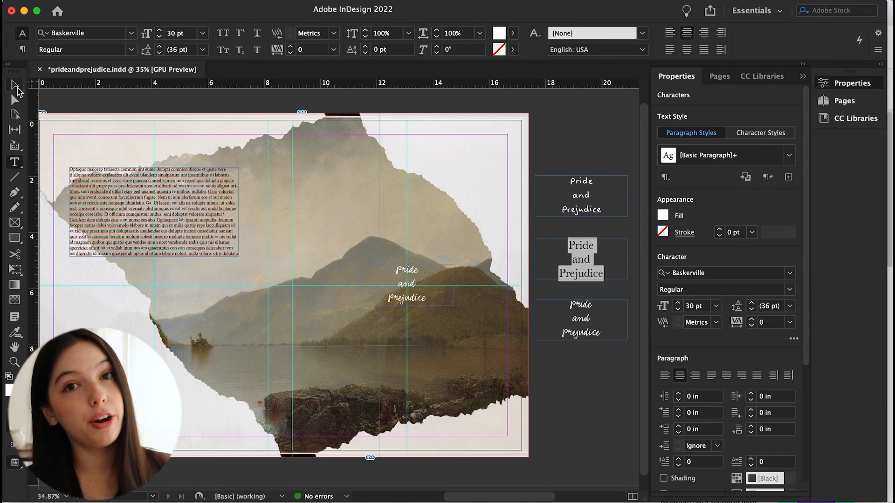
click(611, 335)
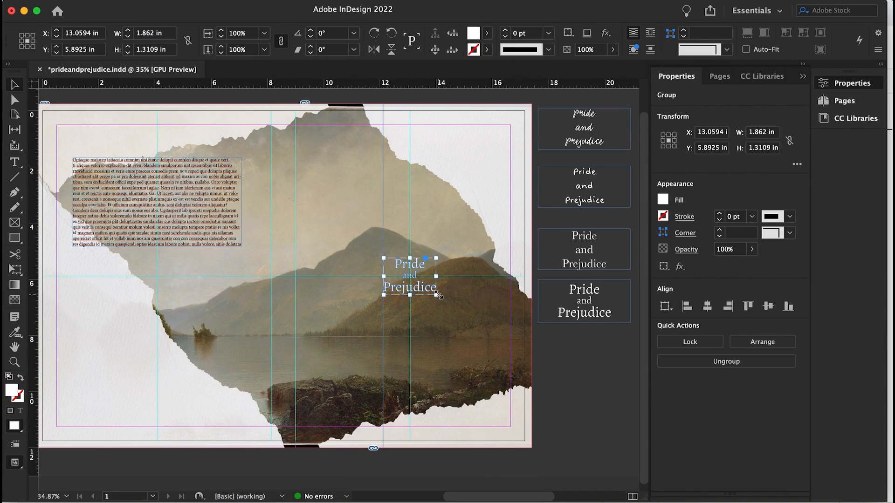
drag(436, 295, 540, 369)
drag(462, 320, 400, 292)
drag(322, 340, 263, 382)
drag(381, 306, 423, 280)
click(583, 378)
key(w)
key(w)
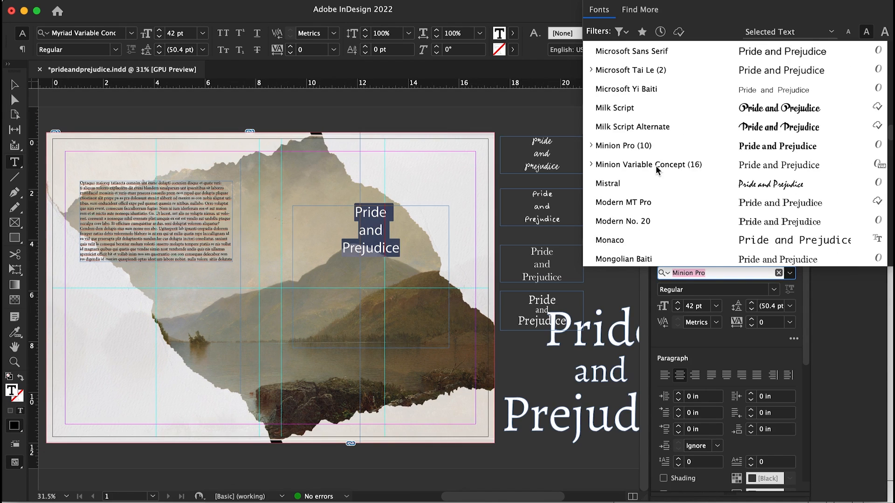
Set up the Marker Felt title PRIDE AND PREJUDICE at 42 pt in the front cover frame
scroll(676, 140, up, 3)
click(653, 104)
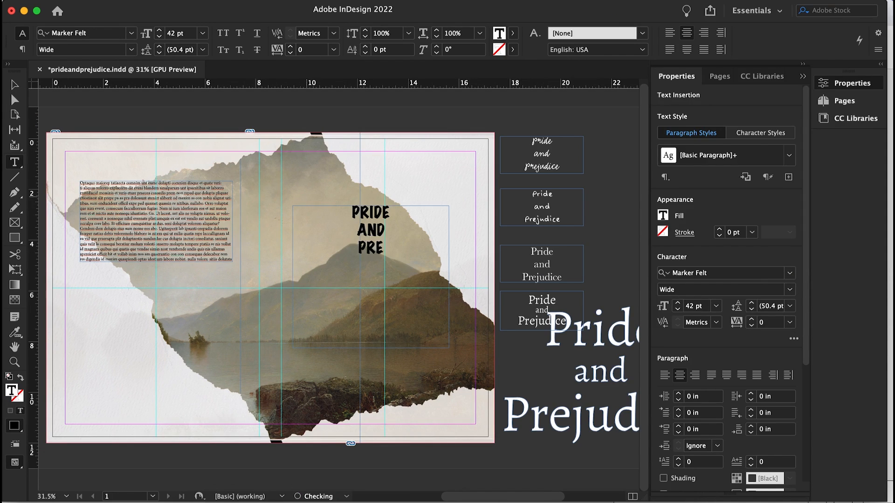
click(374, 228)
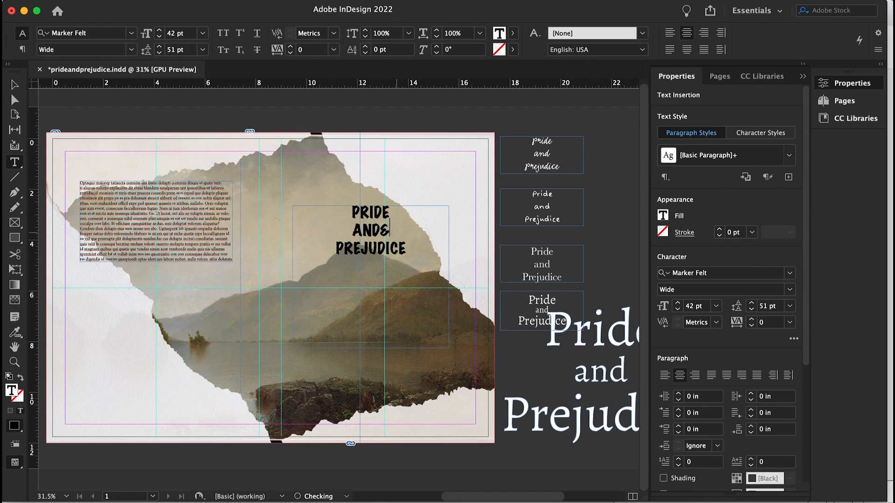
key(Escape)
Enlarge the Marker Felt title and rotate it about 11° across the front cover
drag(449, 348, 433, 255)
scroll(321, 303, down, 2)
drag(361, 240, 605, 234)
mouse_move(411, 233)
mouse_down()
mouse_move(393, 269)
mouse_move(413, 225)
mouse_up()
click(159, 1)
click(187, 172)
drag(416, 221, 400, 211)
drag(364, 270, 386, 311)
drag(325, 277, 277, 257)
drag(421, 220, 423, 229)
drag(368, 289, 402, 283)
drag(311, 248, 294, 234)
drag(368, 285, 355, 289)
drag(292, 359, 296, 356)
scroll(373, 317, right, 1)
click(377, 320)
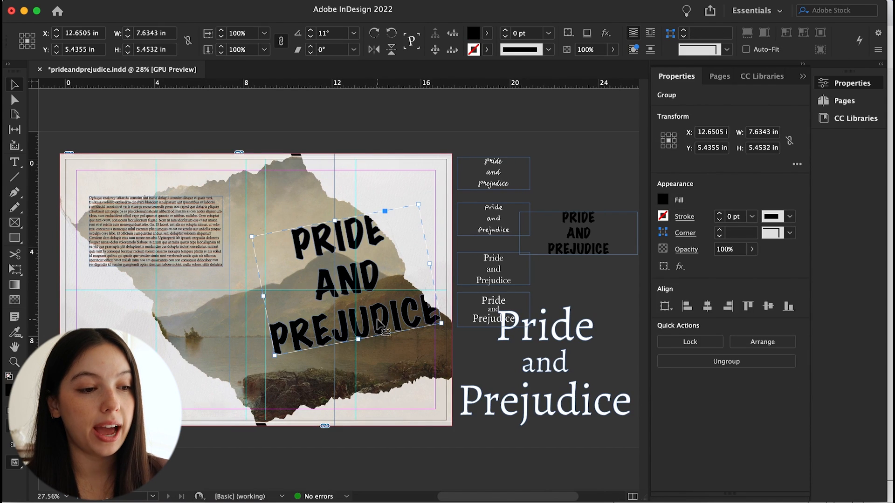
Fill the rotated title with a pink swatch
click(411, 321)
click(404, 318)
click(662, 200)
click(572, 364)
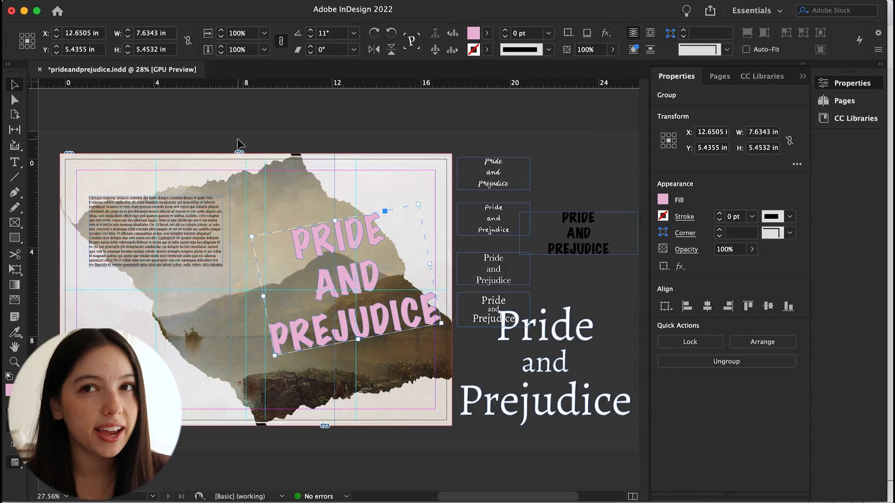
Try a dark red fill on the title and preview the spread
click(326, 247)
scroll(344, 319, up, 2)
click(308, 235)
click(320, 464)
key(w)
scroll(451, 323, down, 2)
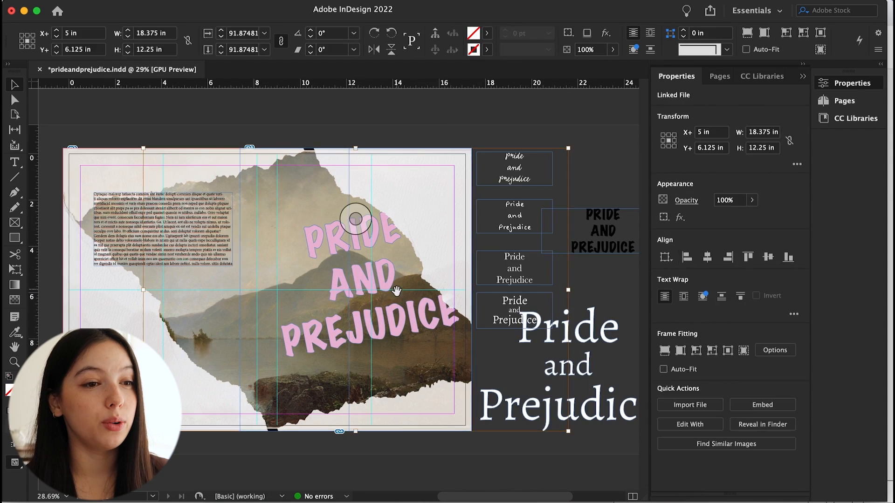
click(426, 242)
double_click(663, 200)
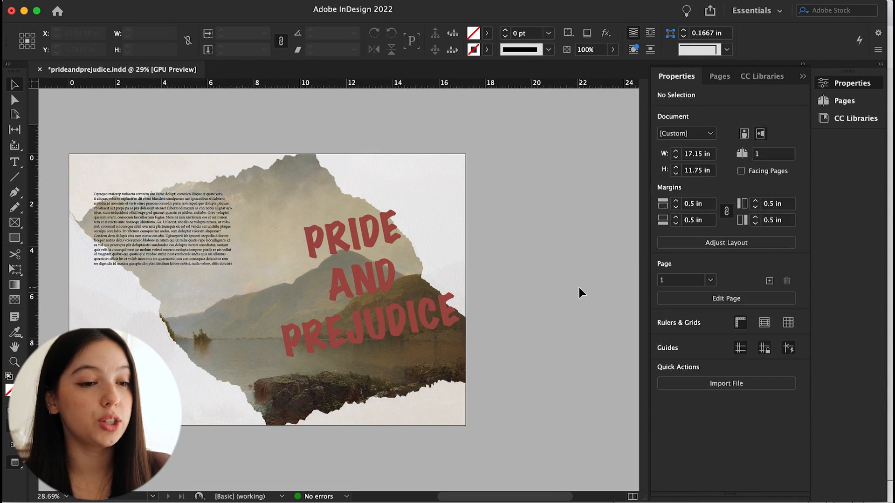
Fill the rotated title with white
key(w)
click(363, 281)
drag(441, 199, 450, 219)
key(super+z)
key(super+shift+a)
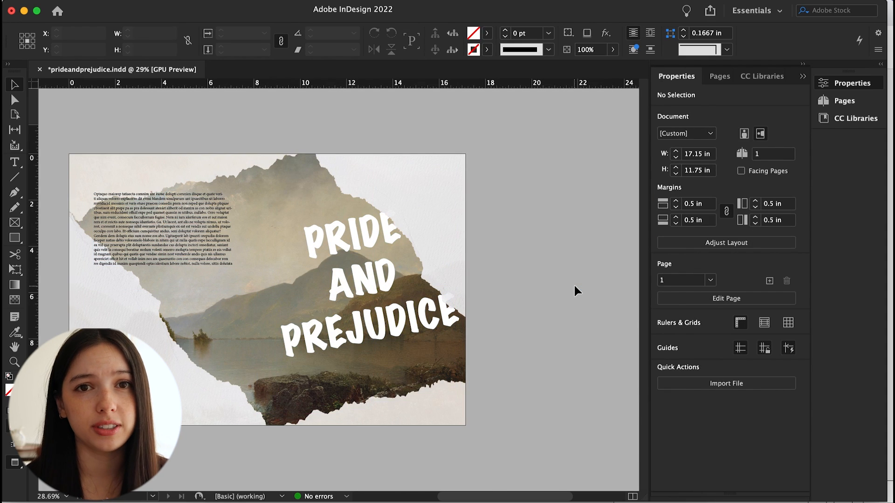
key(w)
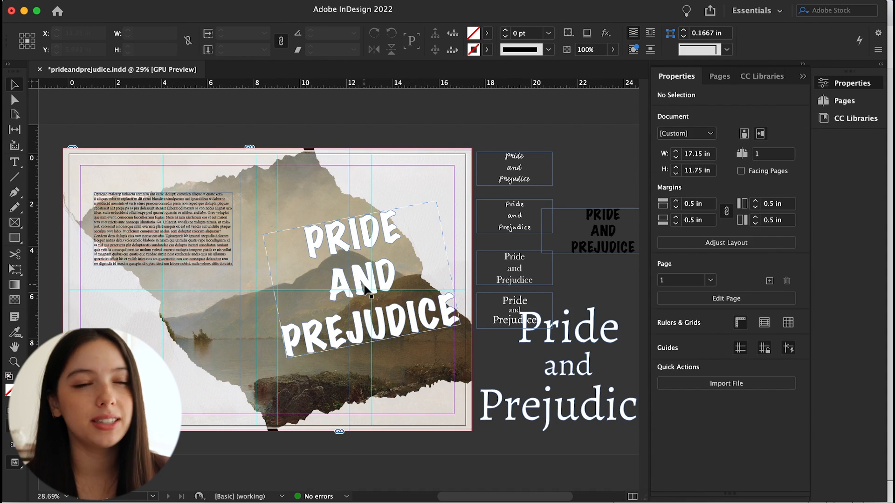
Create a text frame beside the spread containing an ampersand
drag(506, 314, 584, 158)
double_click(614, 166)
drag(616, 166, 557, 143)
text(&)
key(Escape)
key(super+shift+a)
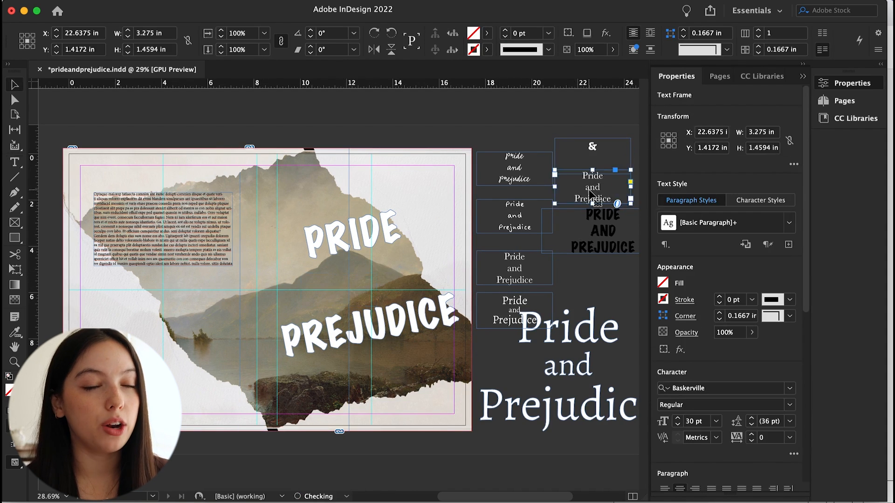
Add a second ampersand text frame beside the spread and change its font style
drag(590, 194, 589, 200)
double_click(592, 194)
key(super+a)
text(&)
click(790, 290)
click(694, 346)
drag(481, 127, 546, 156)
Change the font of the ampersand text frame beside the spread
click(790, 273)
scroll(660, 130, up, 10)
click(648, 164)
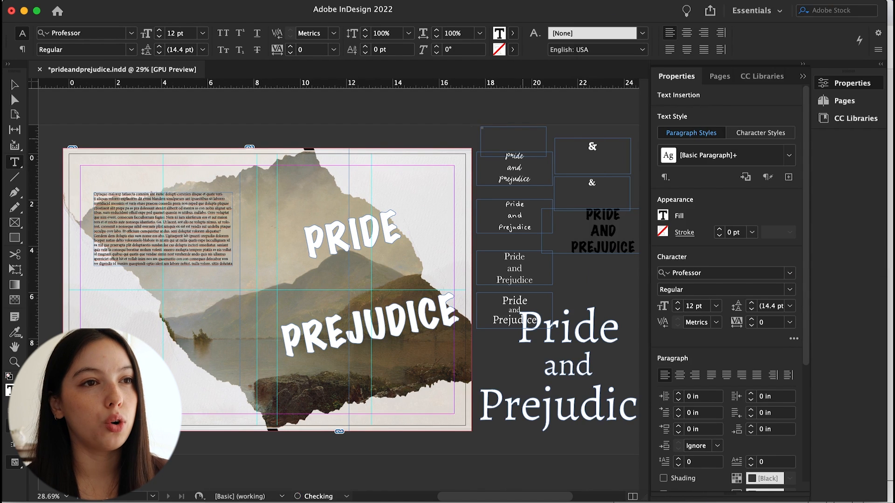
click(678, 303)
click(790, 273)
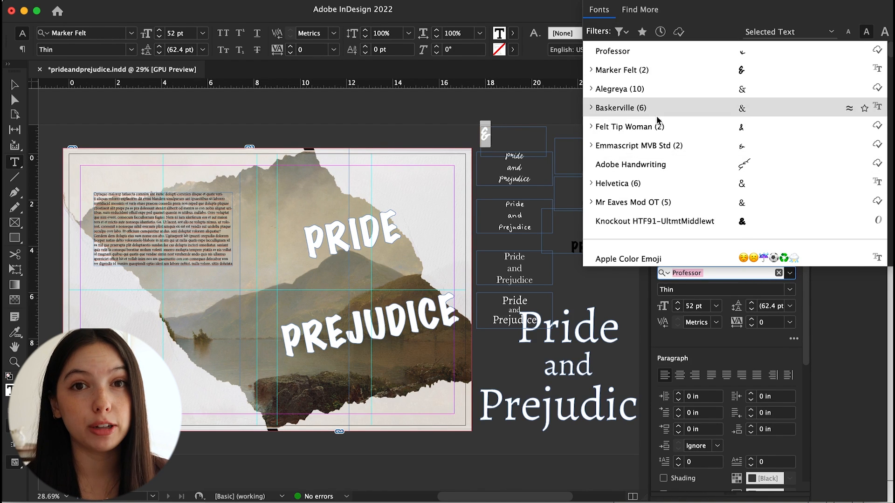
click(658, 148)
Move the ampersand onto the cover between PRIDE and PREJUDICE and nudge the title words around it
click(498, 134)
key(Escape)
drag(489, 137, 371, 336)
double_click(317, 289)
key(Escape)
click(177, 161)
drag(338, 305, 364, 289)
drag(396, 321, 389, 310)
Fill the ampersand on the cover with white
double_click(9, 391)
click(431, 199)
click(565, 187)
Paste an ampersand copy beside the spread and adjust the title words' positions
key(Delete)
click(593, 148)
key(super+v)
click(177, 161)
mouse_move(345, 276)
mouse_down()
mouse_move(389, 259)
mouse_move(370, 259)
mouse_up()
drag(357, 292, 364, 289)
click(312, 354)
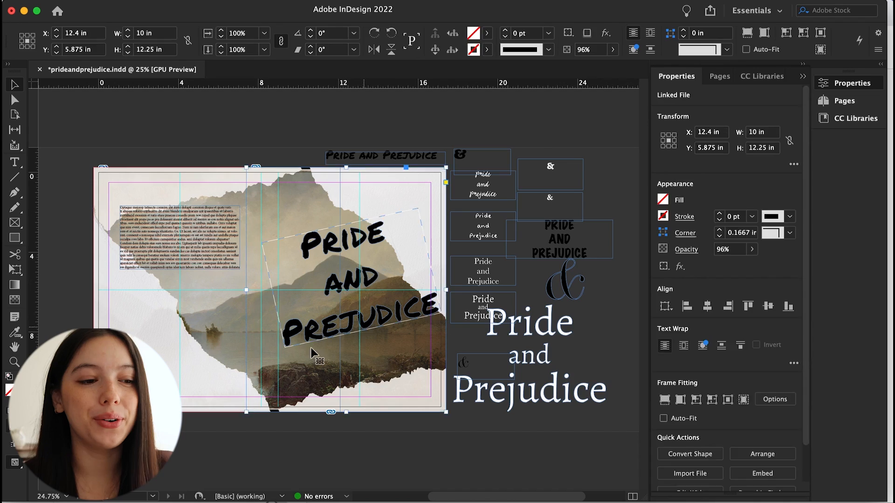
Change an ampersand's font to a Garamond face and preview the spread
click(615, 161)
click(460, 155)
scroll(726, 279, down, 5)
click(700, 272)
text(gara)
click(600, 340)
key(w)
key(w)
drag(353, 280, 353, 284)
Replace the ampersand on the cover with the Garamond ampersand and preview the result
key(w)
key(w)
double_click(347, 283)
key(Delete)
click(566, 280)
drag(566, 280, 340, 291)
drag(367, 264, 347, 272)
drag(337, 293, 608, 311)
click(363, 301)
Try that ampersand between the title words, preview it, and delete it
key(w)
key(w)
Change the font style of another ampersand beside the spread
double_click(463, 362)
key(super+a)
click(727, 289)
key(Down)
click(14, 84)
click(163, 1)
drag(463, 363, 347, 292)
click(184, 155)
click(366, 311)
key(w)
key(w)
click(346, 292)
key(Delete)
key(w)
key(w)
Place another ampersand on the cover and set an ampersand beside the spread to Alegreya ExtraBold
click(552, 177)
click(163, 1)
drag(552, 178, 357, 288)
click(174, 157)
click(366, 313)
double_click(551, 168)
key(super+a)
click(790, 289)
click(699, 380)
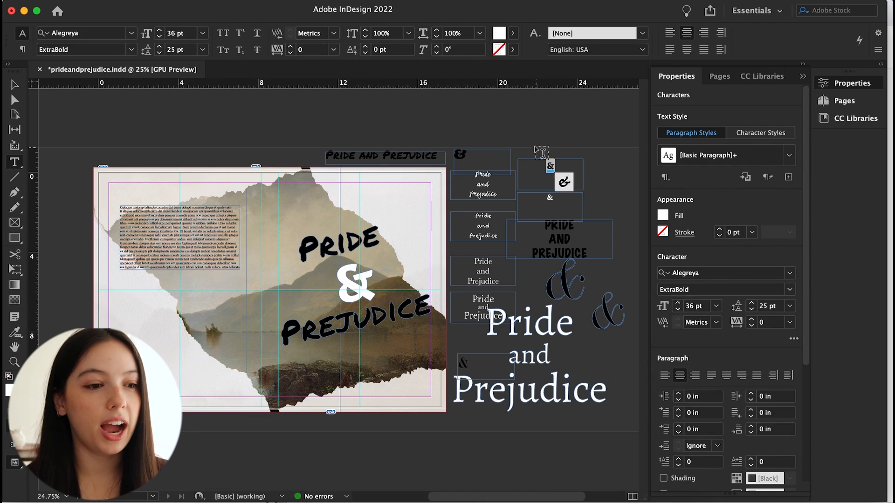
Fill the outlined ampersand between the title words with white and preview the spread
click(14, 85)
click(550, 172)
click(163, 1)
click(354, 298)
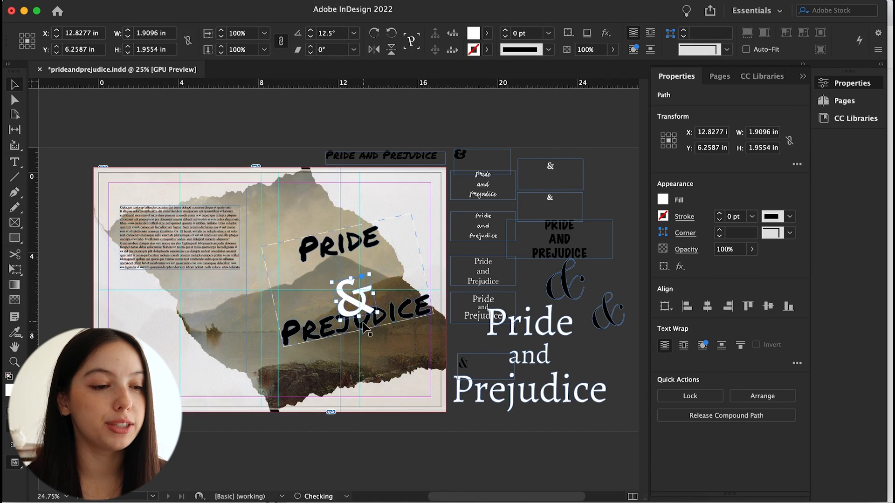
click(373, 321)
double_click(11, 391)
click(426, 200)
click(565, 188)
click(354, 289)
click(285, 131)
key(w)
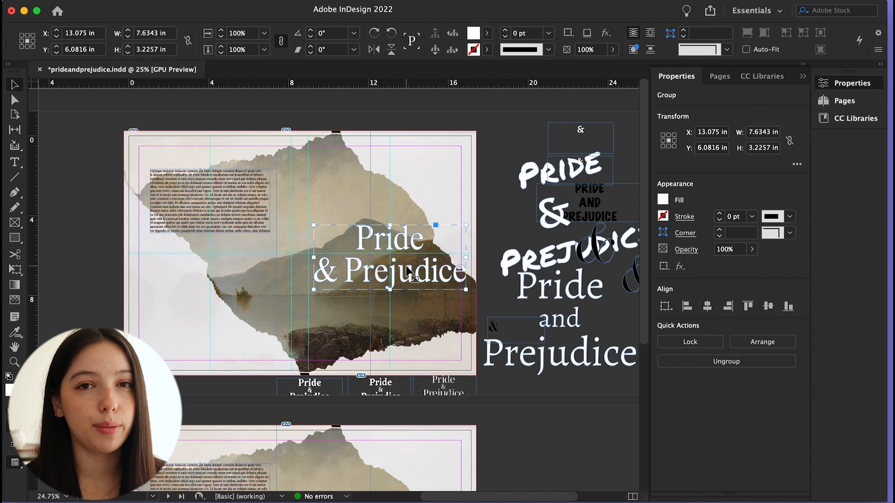
Draw a new text frame across the cover's upper area containing the word Pride
key(Delete)
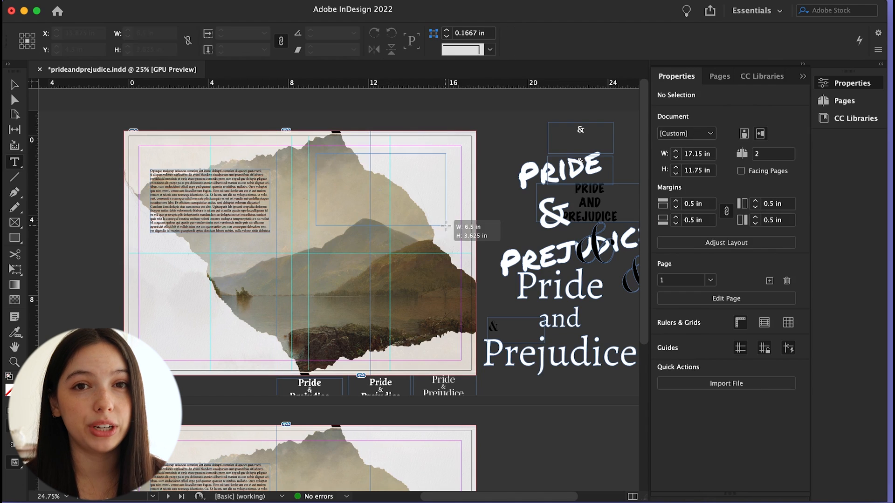
key(t)
drag(316, 154, 466, 226)
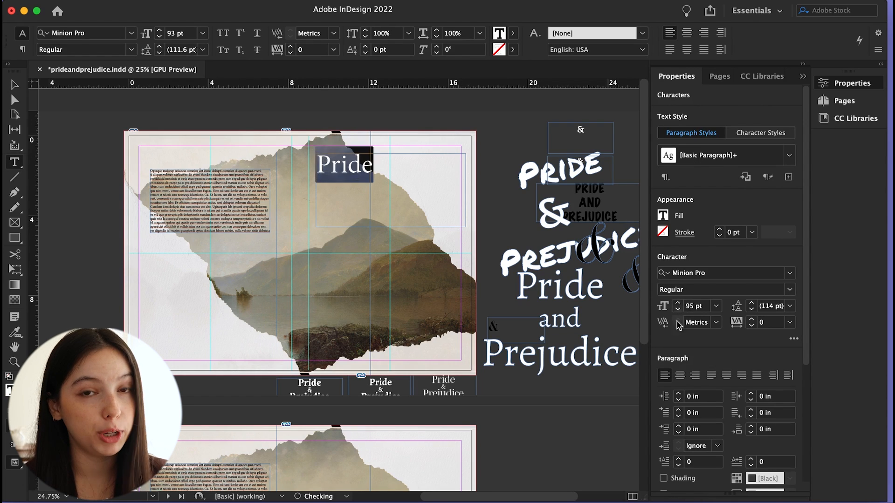
Set the Pride text size to 190 pt
click(680, 376)
drag(703, 306, 658, 303)
text(200)
key(Return)
key(BackSpace)
text(190)
key(Return)
Change the Pride text font to Lastik and its size to 150 pt
click(790, 273)
scroll(802, 250, up, 5)
click(797, 233)
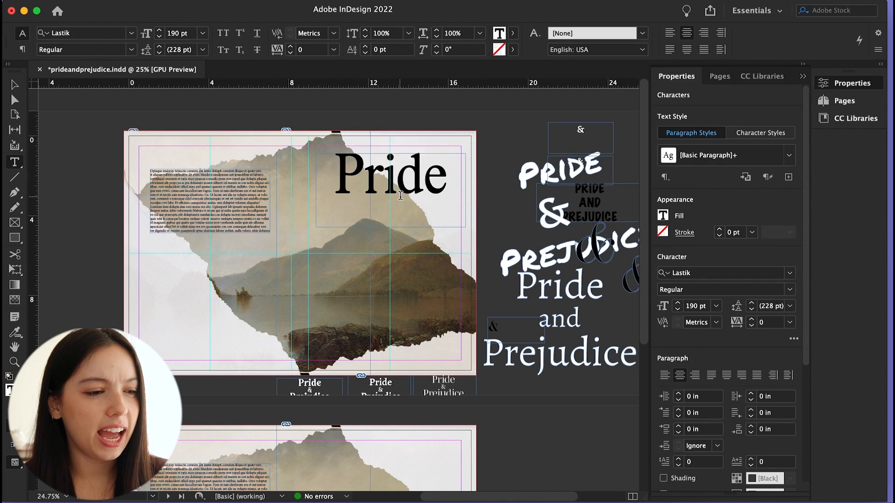
text(160)
key(Return)
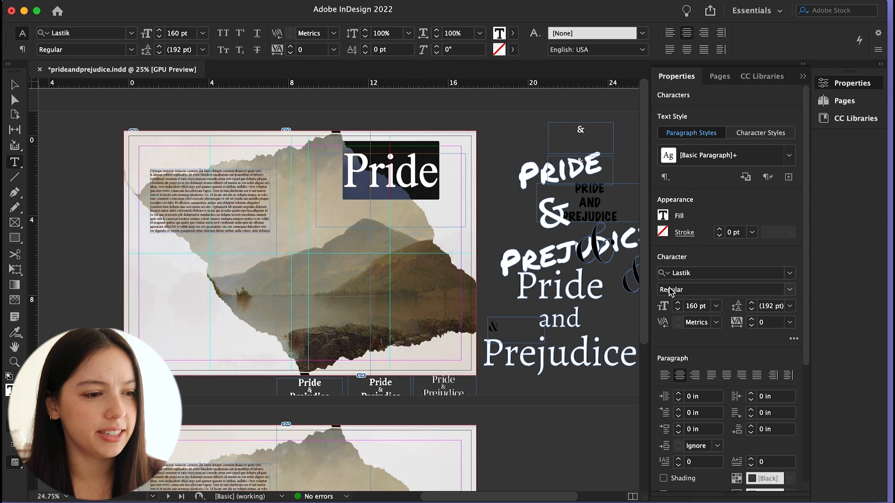
drag(699, 306, 673, 307)
text(150)
key(Return)
Reposition the Pride frame on the cover and preview the spread
key(Escape)
drag(391, 227, 362, 265)
click(489, 238)
key(w)
key(w)
Enter & Prejudice in a second frame below, breaking the line after the ampersand, and position it
click(381, 201)
double_click(354, 252)
key(ctrl+a)
text(& Prejudice)
key(Escape)
drag(413, 253, 498, 256)
drag(373, 254, 388, 360)
double_click(322, 285)
key(Return)
key(Escape)
Center the & Prejudice text and adjust its leading
double_click(389, 360)
key(ctrl+a)
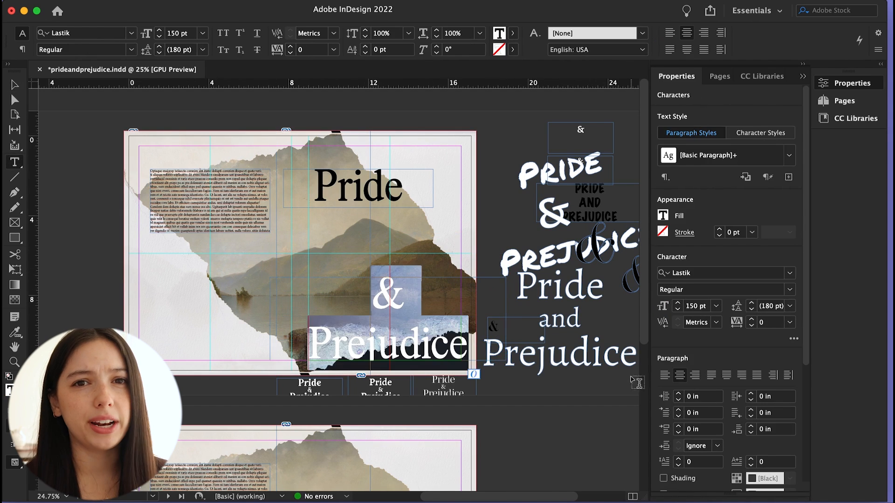
click(670, 376)
click(752, 309)
key(Escape)
Delete the ampersand and line break from the second frame, leaving Prejudice
drag(349, 338, 395, 259)
double_click(317, 262)
key(BackSpace)
key(BackSpace)
key(BackSpace)
key(Escape)
Append an ampersand to the Pride line so it reads Pride &
drag(396, 217, 387, 265)
double_click(398, 185)
text(&)
key(Escape)
drag(361, 192, 380, 232)
Center-align the Pride & text and reposition both title frames
click(505, 224)
click(410, 263)
double_click(410, 264)
key(super+a)
click(680, 378)
click(15, 85)
drag(542, 331, 496, 298)
drag(474, 265, 252, 264)
scroll(469, 264, up, 3)
Reduce both title lines to 140 pt
double_click(469, 265)
click(679, 309)
click(678, 310)
click(678, 309)
click(679, 309)
click(678, 309)
click(355, 210)
key(super+a)
click(678, 309)
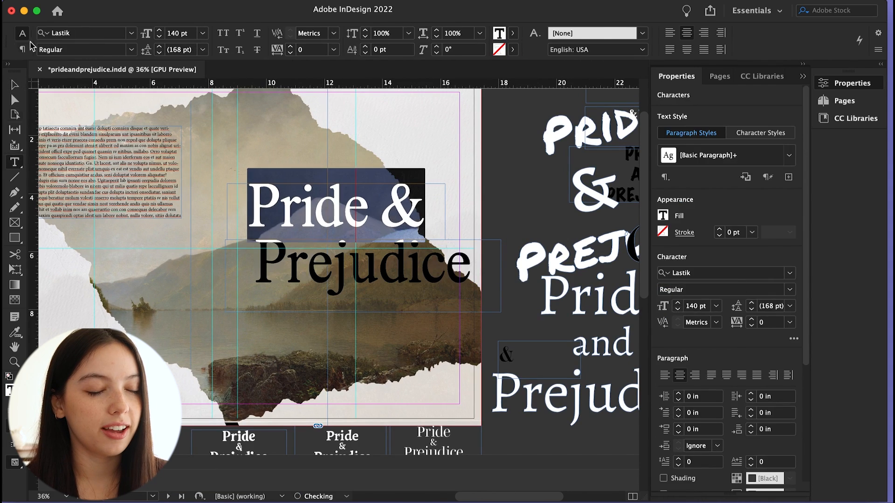
Move the Prejudice frame up slightly beneath Pride &
click(14, 85)
click(329, 212)
click(410, 274)
drag(409, 275, 409, 265)
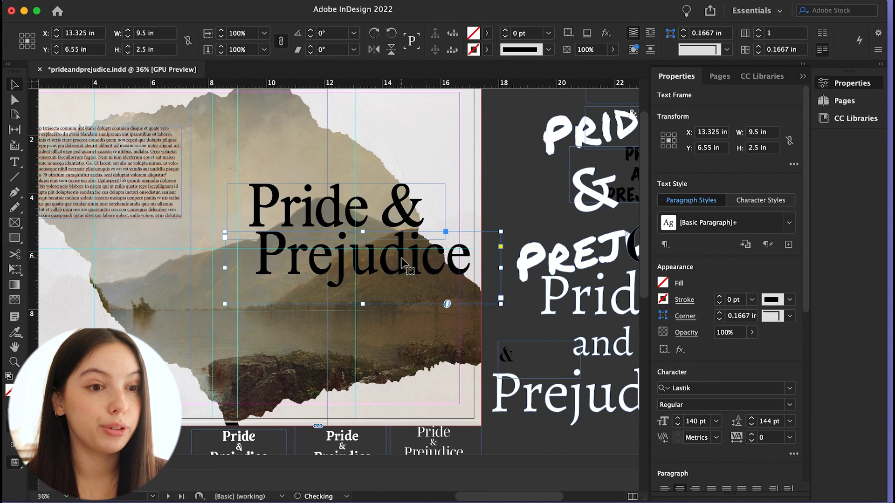
Nudge the Prejudice frame slightly to the left
click(502, 219)
scroll(559, 298, down, 3)
click(425, 274)
key(shift+Left)
key(shift+Left)
key(shift+Right)
click(515, 225)
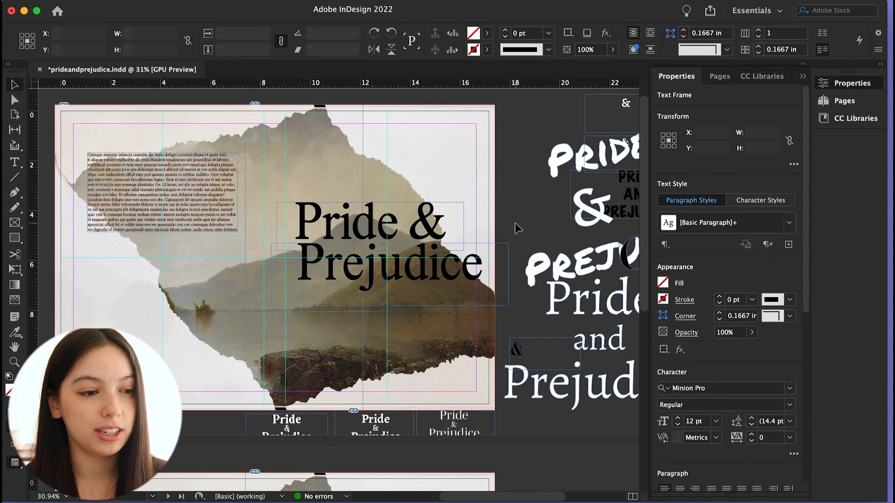
Delete the separate Prejudice frame and enlarge the Pride & frame to hold two lines
key(w)
key(w)
click(371, 223)
key(shift+Right)
drag(33, 233, 274, 240)
scroll(314, 266, up, 5)
scroll(314, 266, down, 5)
click(384, 265)
key(Delete)
drag(368, 251, 369, 291)
double_click(439, 228)
key(Escape)
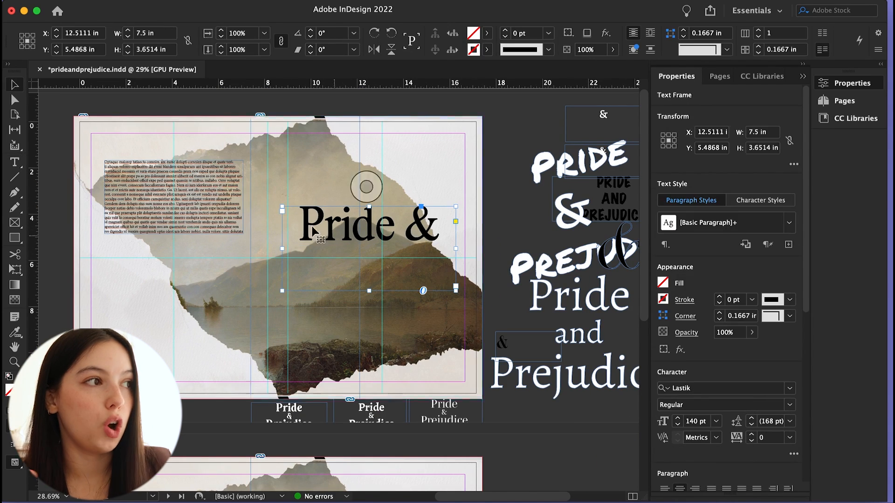
Widen the Pride & frame and add Prejudice as its second line
drag(456, 248, 503, 248)
double_click(468, 227)
text(Prejudice)
Select the full two-line title and shift its frame slightly to the right
triple_click(391, 226)
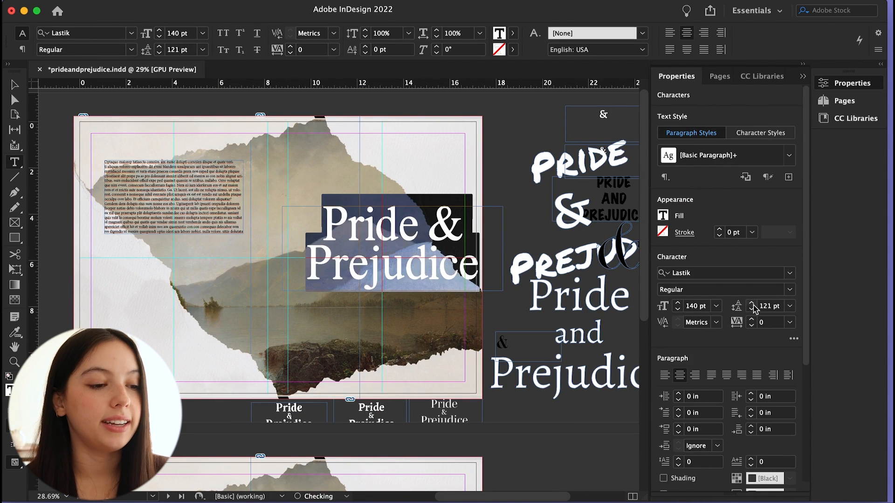
key(Escape)
drag(403, 285, 413, 286)
click(502, 323)
Colour the title text white using the Color Picker
double_click(392, 293)
key(super+a)
double_click(11, 391)
click(431, 199)
drag(444, 363, 444, 195)
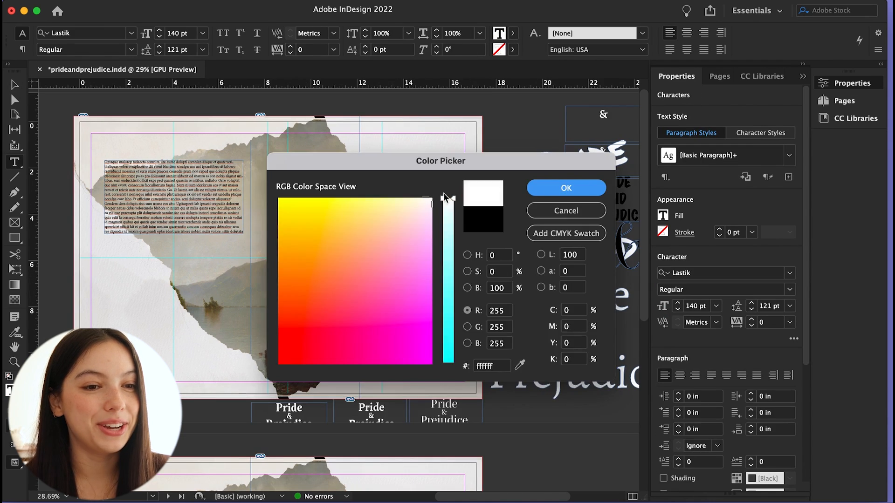
click(536, 190)
key(Escape)
click(526, 175)
Nudge the white title frame slightly to the left
key(w)
key(w)
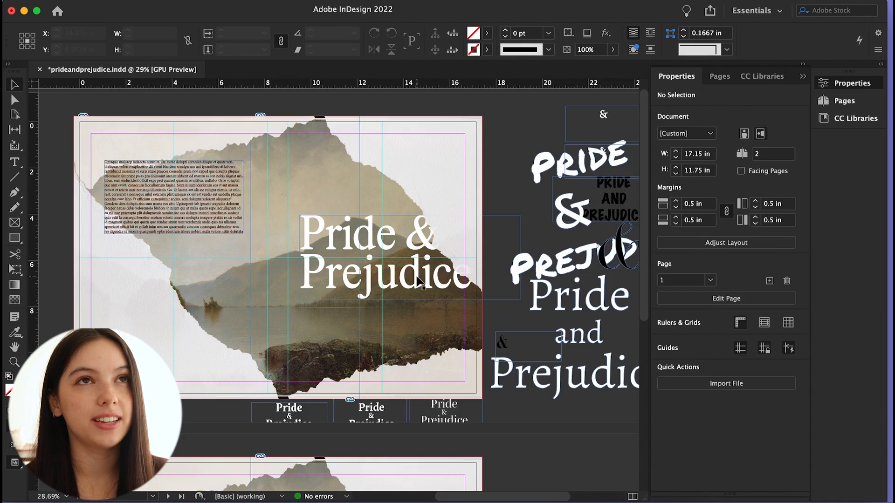
click(419, 282)
click(511, 192)
click(443, 156)
click(427, 240)
drag(426, 240, 424, 240)
click(513, 196)
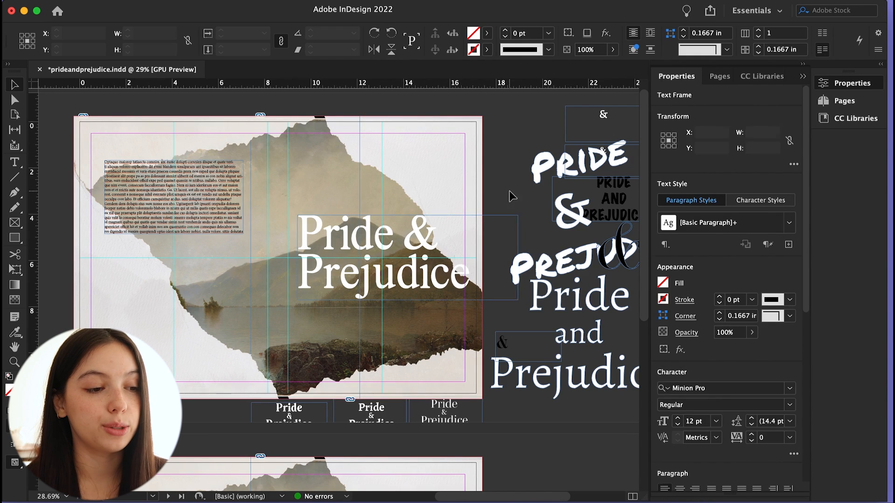
Recolour the title text yellow
key(w)
Preview the cover with the yellow title, toggling between normal and preview display
key(w)
click(420, 201)
double_click(368, 242)
key(super+a)
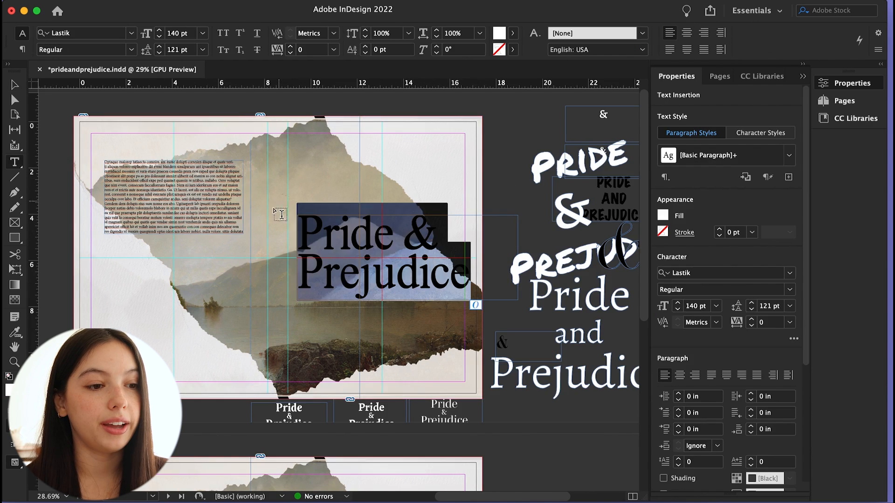
double_click(11, 391)
click(331, 206)
click(546, 190)
key(Escape)
click(522, 207)
key(w)
key(w)
click(425, 279)
click(513, 313)
scroll(513, 278, left, 1)
key(w)
key(w)
click(471, 188)
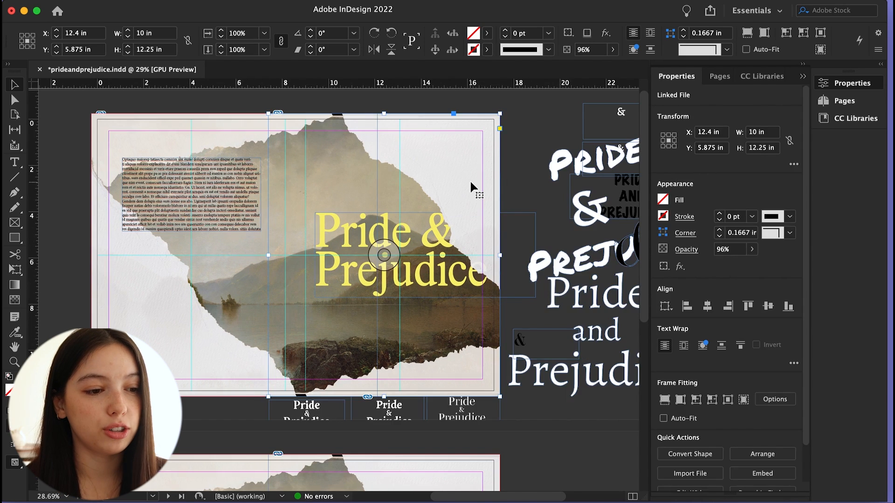
click(518, 204)
key(w)
scroll(519, 210, left, 1)
key(a)
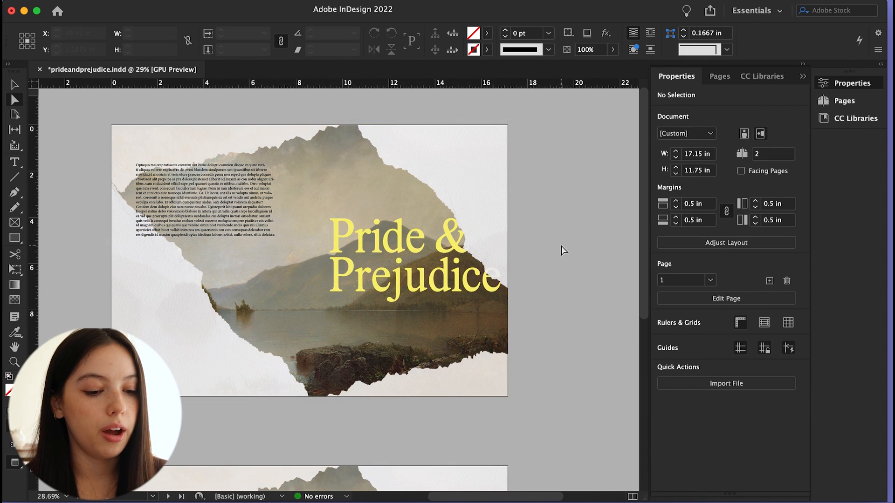
key(w)
click(524, 303)
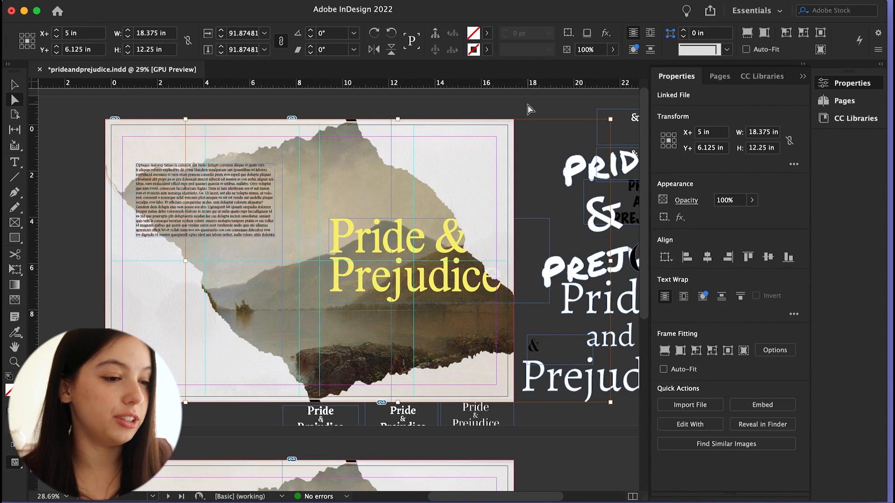
Delete the document's second page
key(v)
click(540, 115)
scroll(554, 222, down, 10)
drag(603, 283, 593, 101)
click(791, 483)
click(554, 304)
key(w)
scroll(518, 210, left, 1)
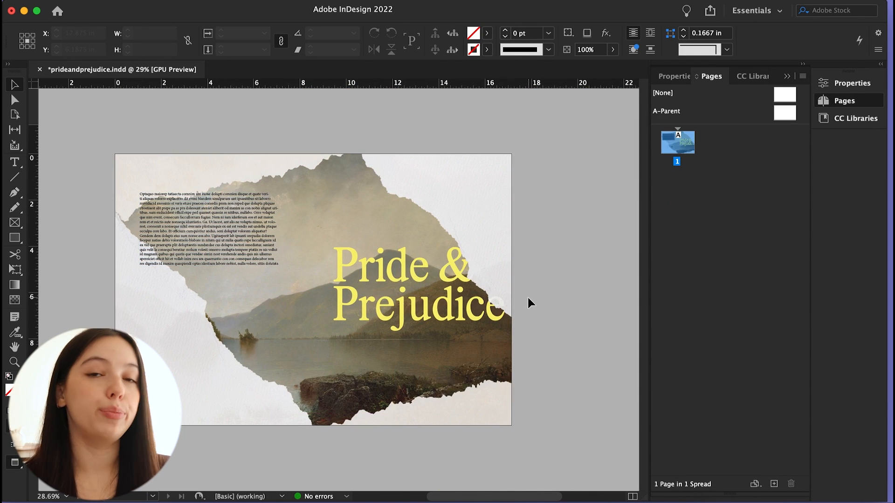
Create a vertically flipped, low-opacity copy of the title as a reflection beneath it
key(w)
drag(368, 322, 173, 390)
click(160, 0)
click(195, 154)
drag(314, 311, 160, 400)
drag(196, 339, 390, 351)
click(674, 76)
click(751, 250)
drag(755, 265, 696, 265)
drag(438, 357, 437, 363)
click(533, 331)
key(w)
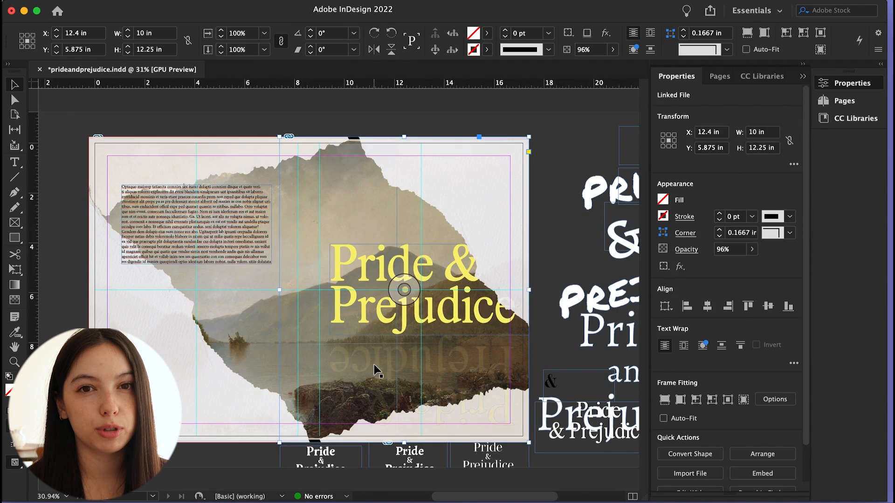
Move the reflection slightly down and reduce its opacity to 3%
click(371, 371)
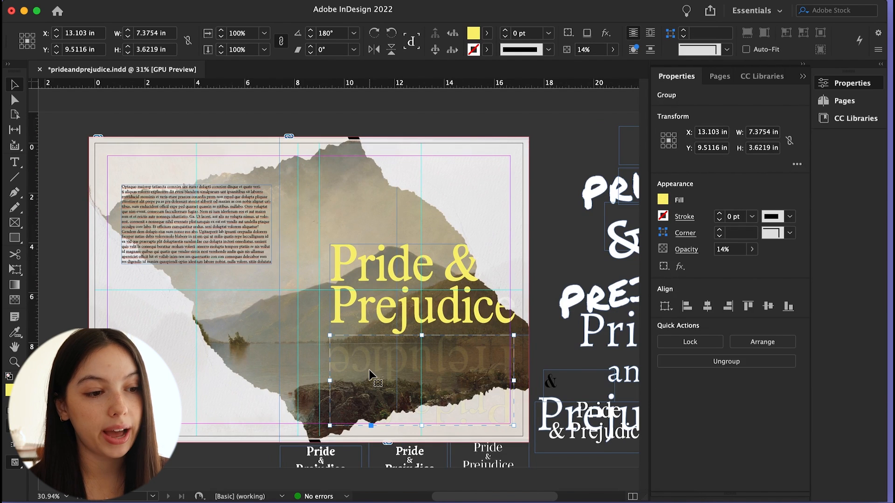
drag(449, 366, 447, 373)
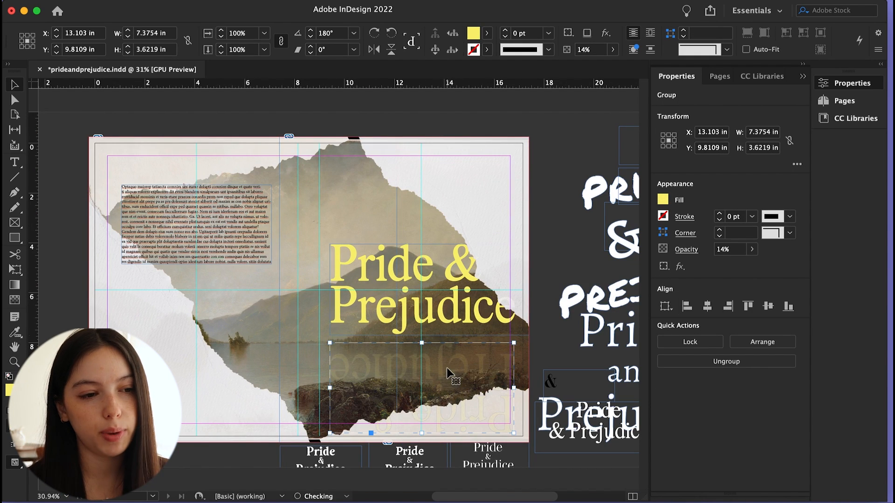
click(549, 240)
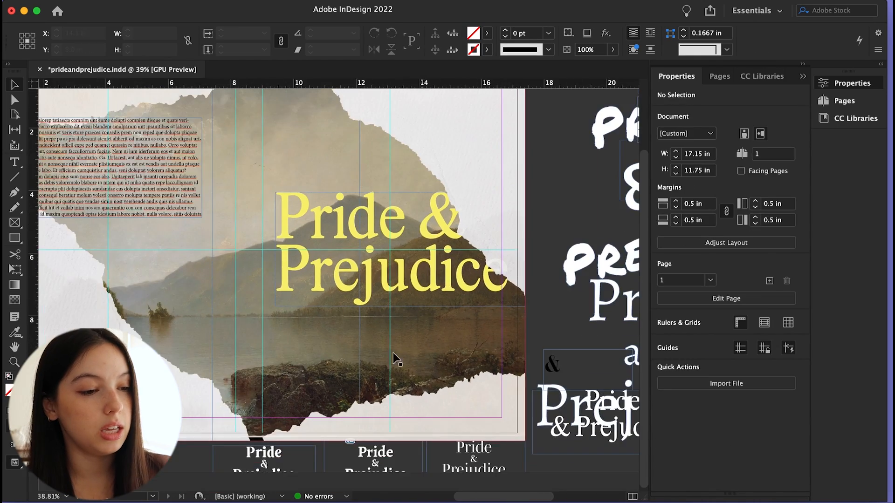
Delete the leftover title experiments from the pasteboard
scroll(337, 391, left, 2)
scroll(337, 391, down, 2)
drag(247, 475, 455, 155)
key(Delete)
scroll(477, 178, right, 3)
drag(573, 101, 601, 419)
key(Delete)
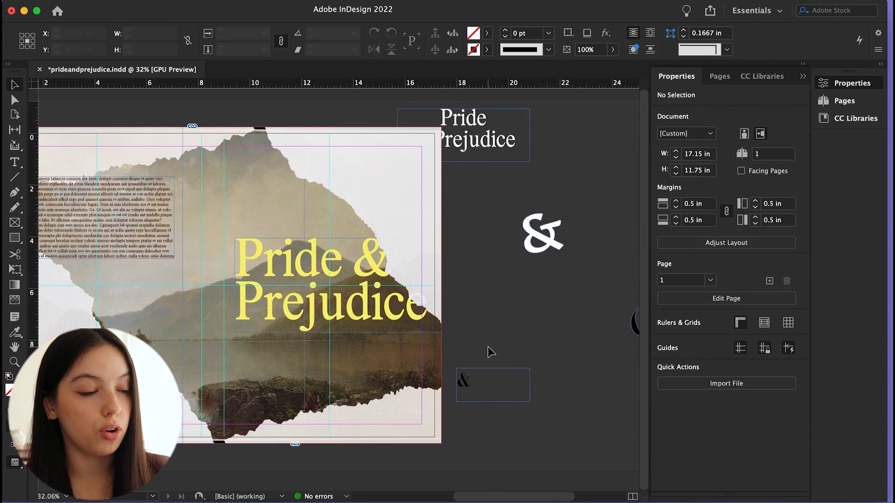
click(522, 370)
key(Delete)
Move the remaining small title frame on the pasteboard closer to the cover
scroll(541, 238, right, 2)
drag(420, 160, 482, 198)
scroll(299, 265, up, 2)
click(470, 207)
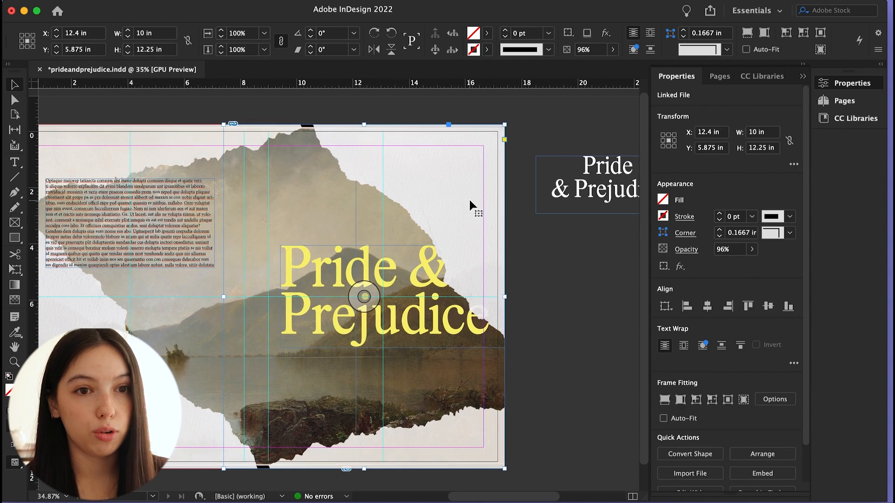
Set the reflection's opacity to 5%
click(430, 415)
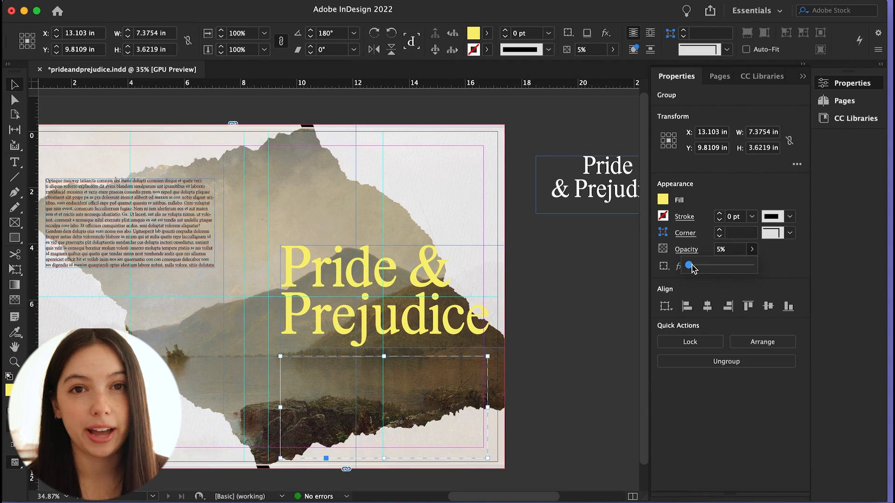
click(560, 371)
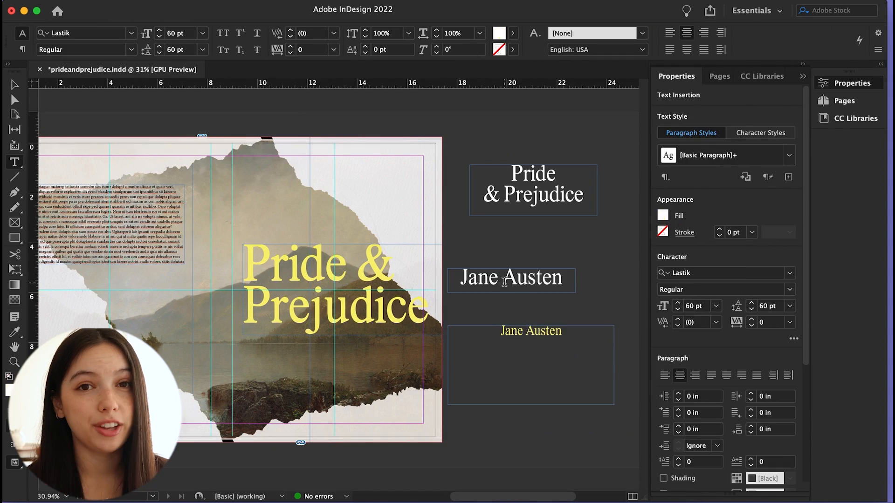
key(Escape)
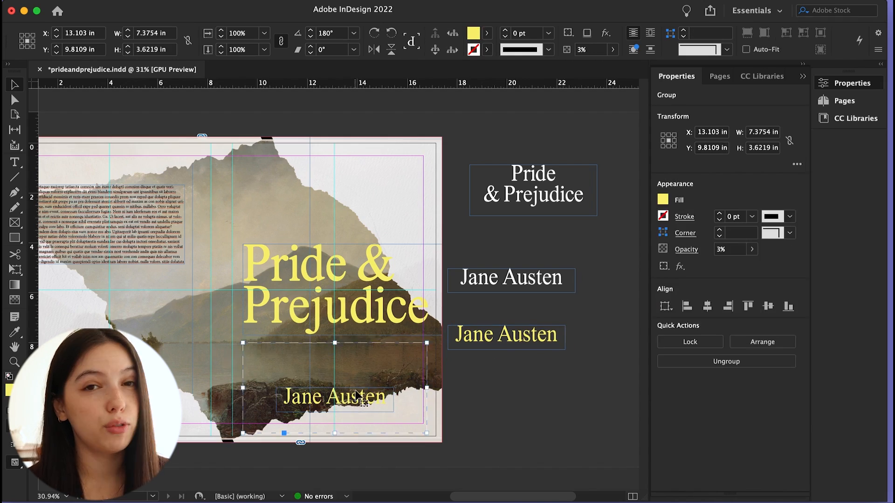
Place a yellow Jane Austen author line near the bottom of the front cover
click(334, 396)
click(416, 193)
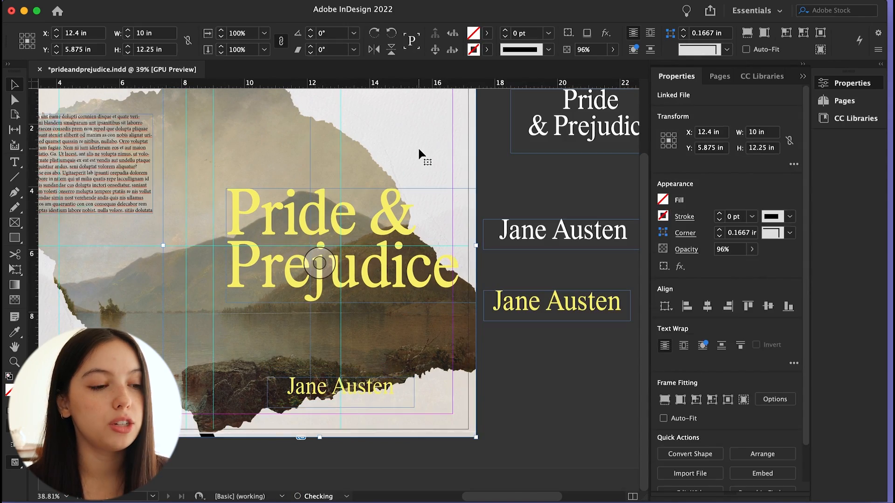
click(280, 415)
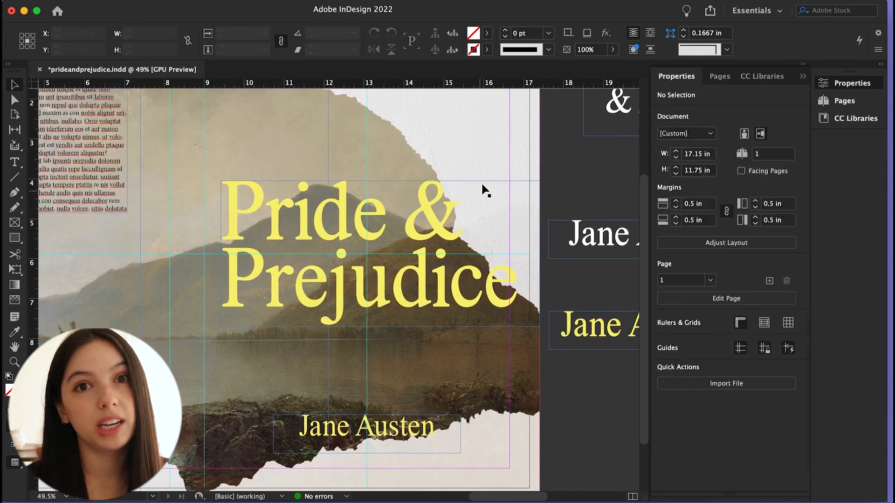
Preview the front cover layout at different zoom levels
key(w)
scroll(536, 401, down, 5)
scroll(347, 402, up, 2)
key(w)
click(551, 208)
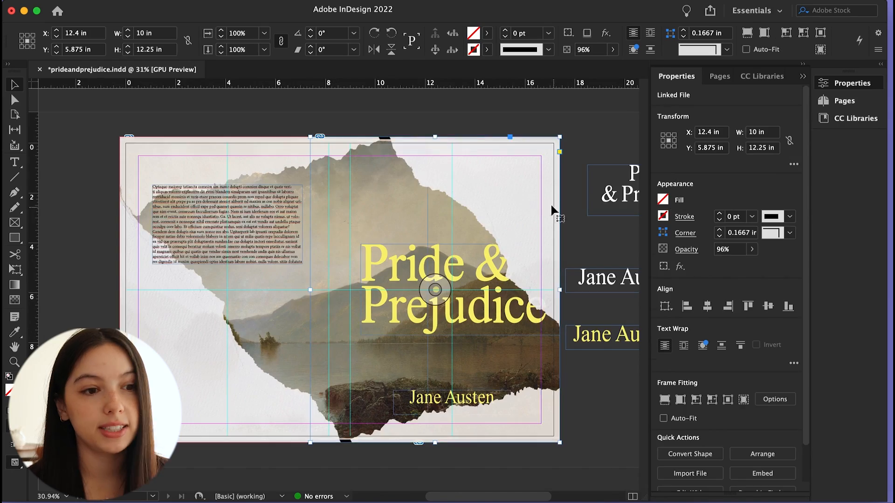
scroll(319, 296, up, 2)
scroll(401, 289, down, 2)
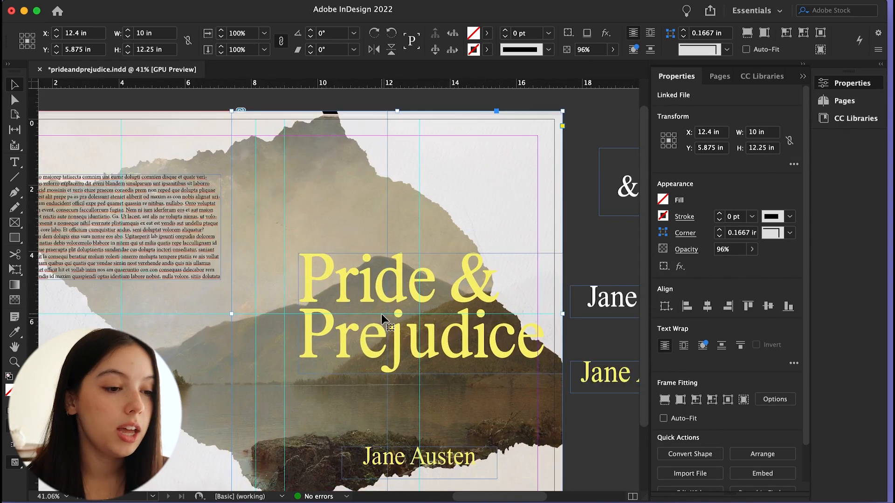
click(410, 289)
click(569, 256)
scroll(497, 269, down, 1)
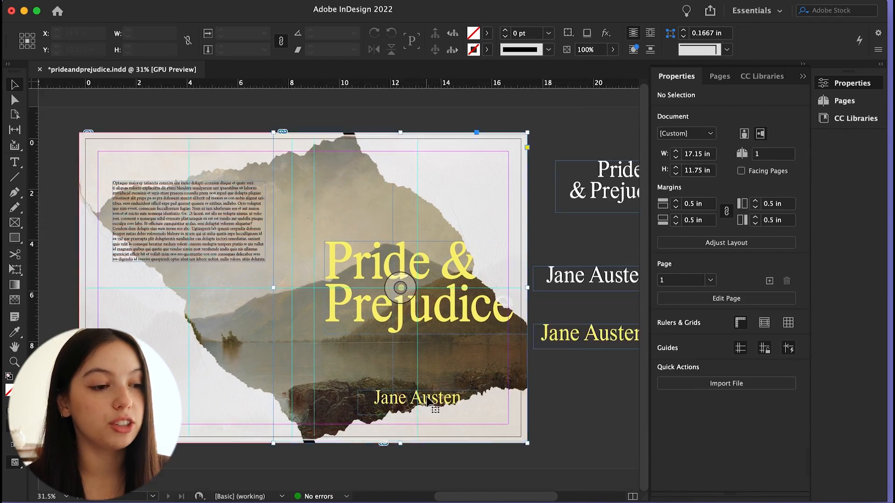
Move the Jane Austen line slightly up
click(461, 228)
scroll(413, 342, up, 3)
click(412, 401)
click(410, 413)
drag(410, 414, 409, 401)
scroll(424, 294, down, 2)
Select the back-cover blurb text and set its size to 15 pt
click(555, 186)
key(w)
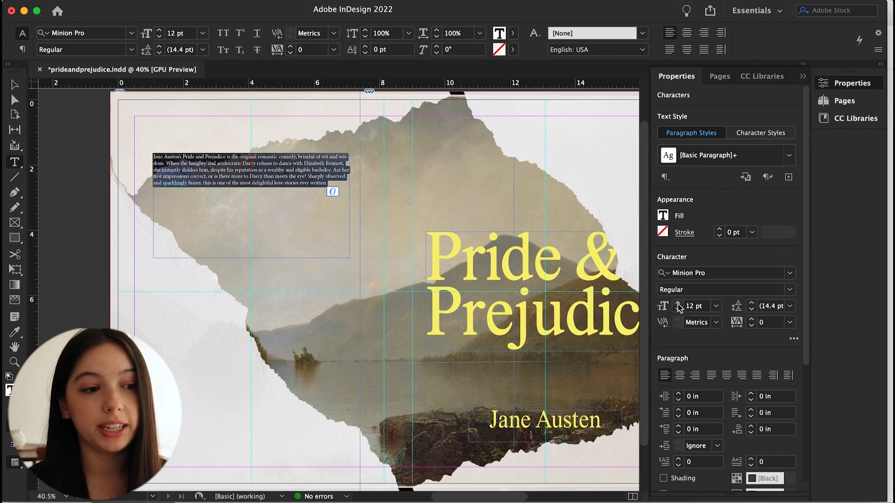
click(679, 303)
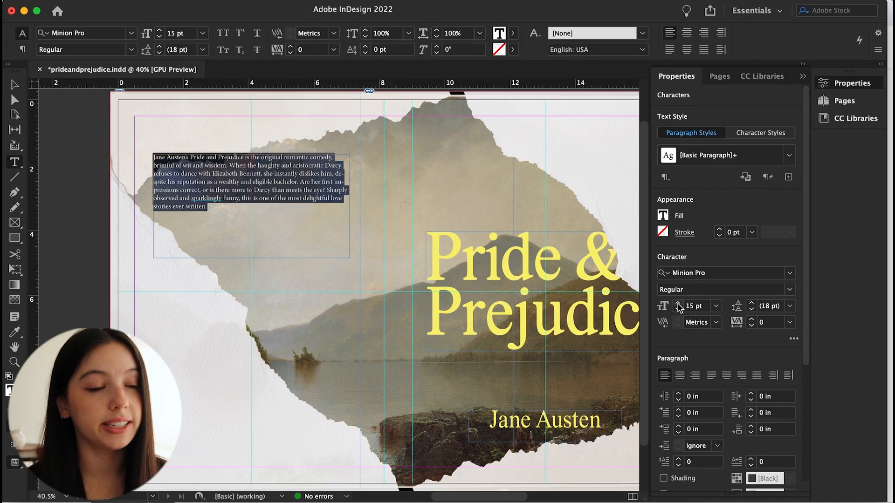
click(678, 310)
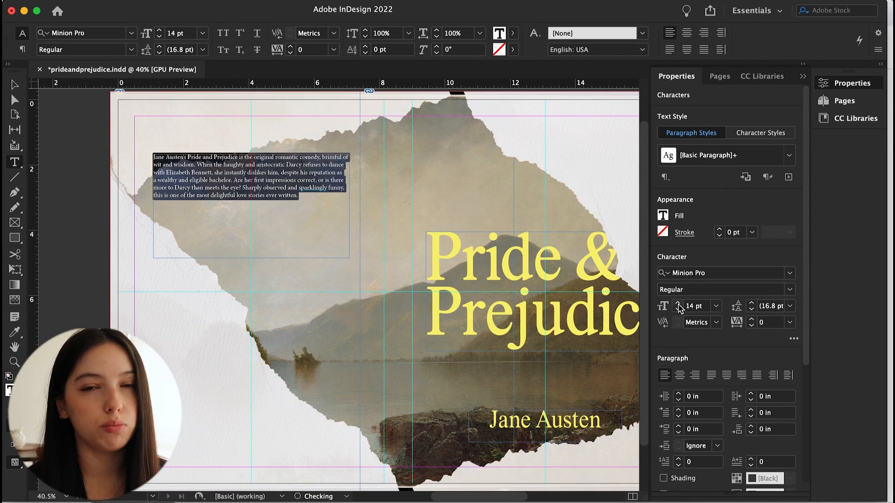
click(678, 303)
Turn off hyphenation and left-justify the blurb paragraph
scroll(698, 419, down, 5)
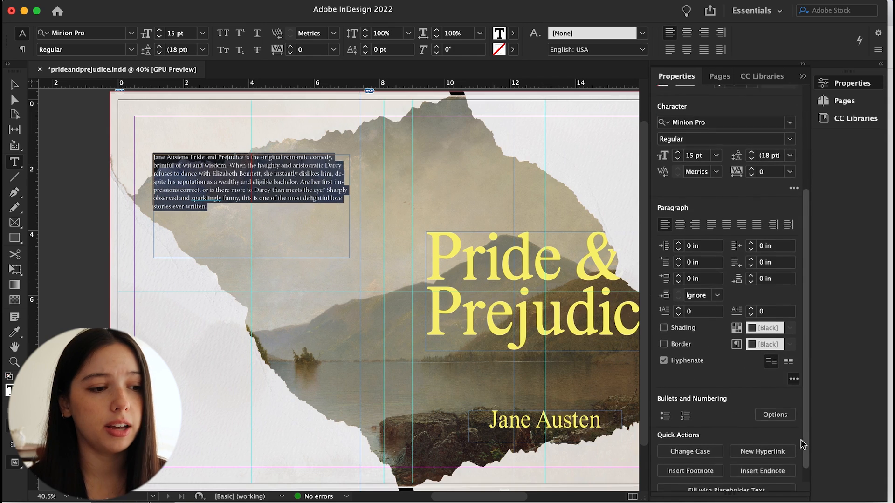
click(664, 343)
click(713, 208)
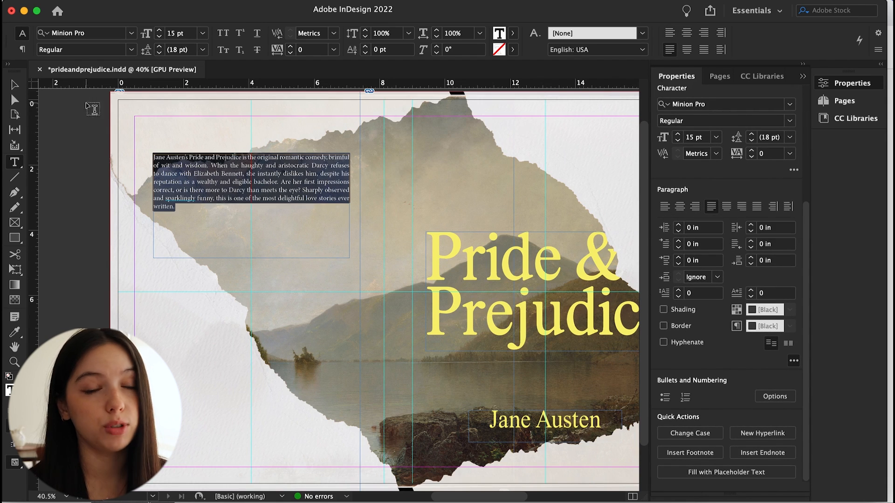
Change the blurb font to Alegreya
key(Escape)
drag(344, 210, 339, 206)
drag(283, 186, 288, 186)
double_click(289, 190)
key(super+a)
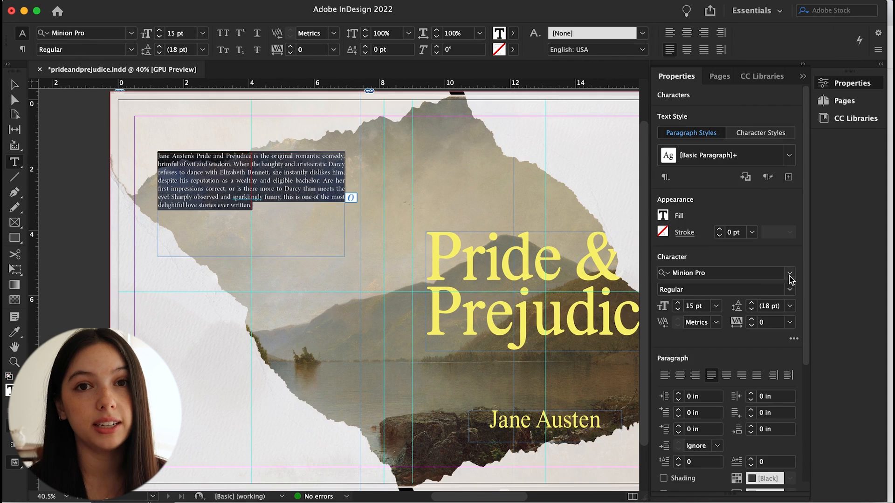
click(789, 272)
scroll(690, 175, up, 3)
scroll(690, 174, up, 20)
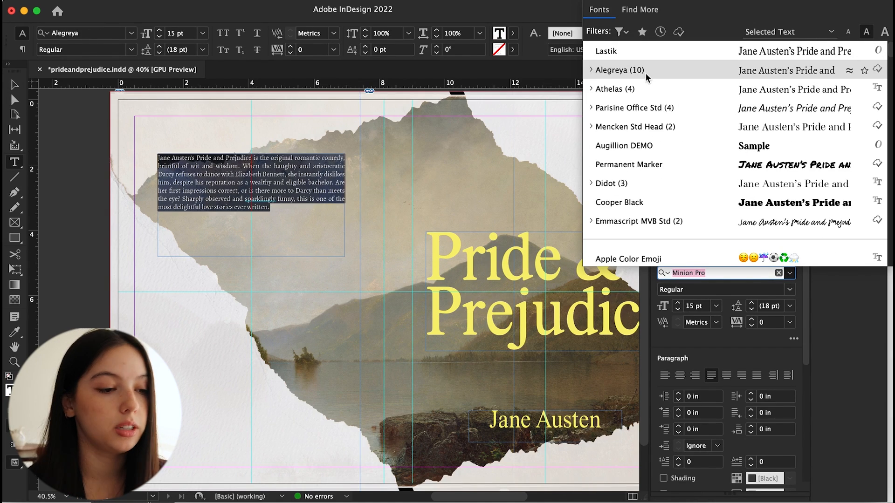
click(639, 70)
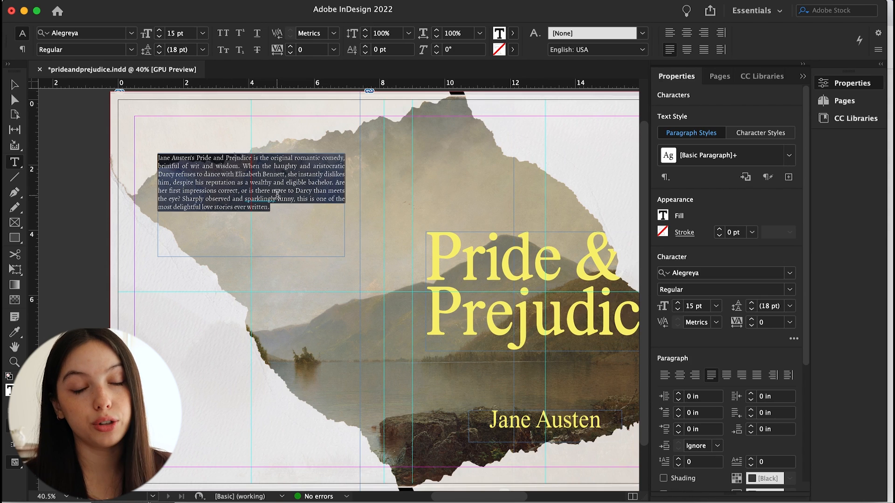
Set the blurb to 15 pt Medium
click(277, 194)
key(super+a)
click(678, 303)
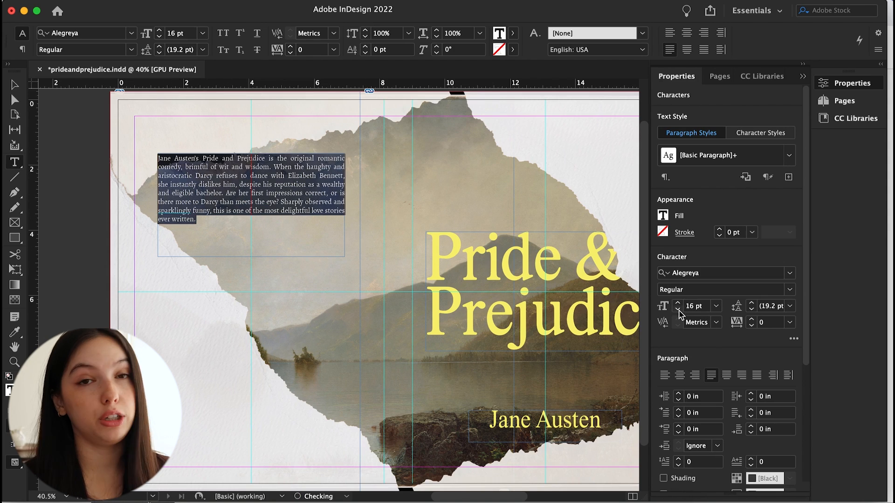
click(679, 310)
click(790, 289)
click(697, 342)
key(Escape)
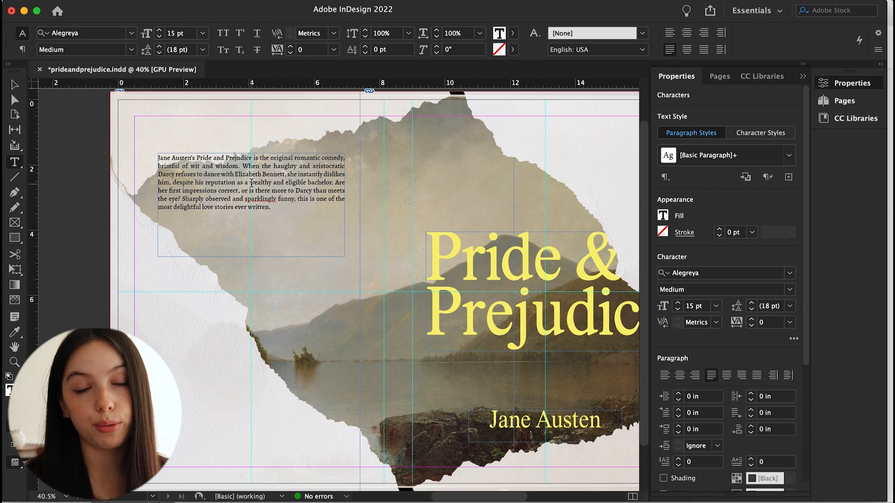
Resize the blurb frame to about 5.1 in wide and reposition it on the back cover
drag(252, 257, 248, 226)
drag(288, 185, 289, 198)
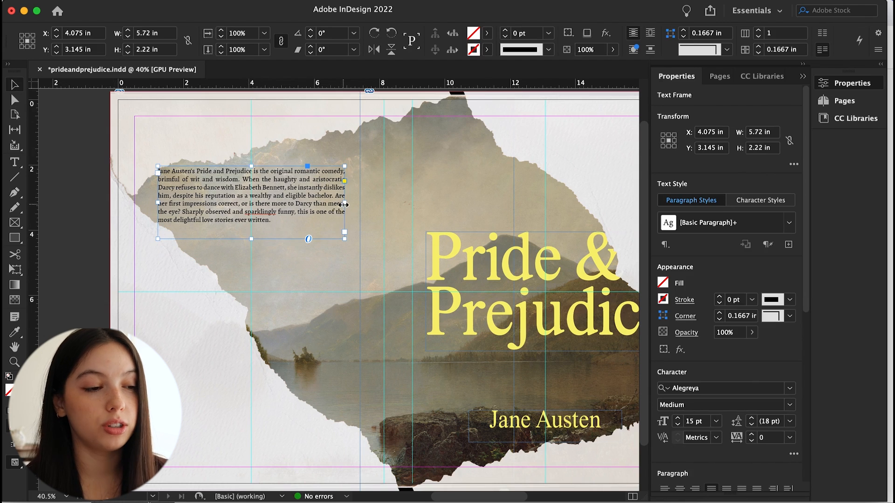
drag(345, 202, 331, 202)
drag(244, 238, 244, 247)
drag(331, 209, 325, 209)
drag(219, 213, 229, 212)
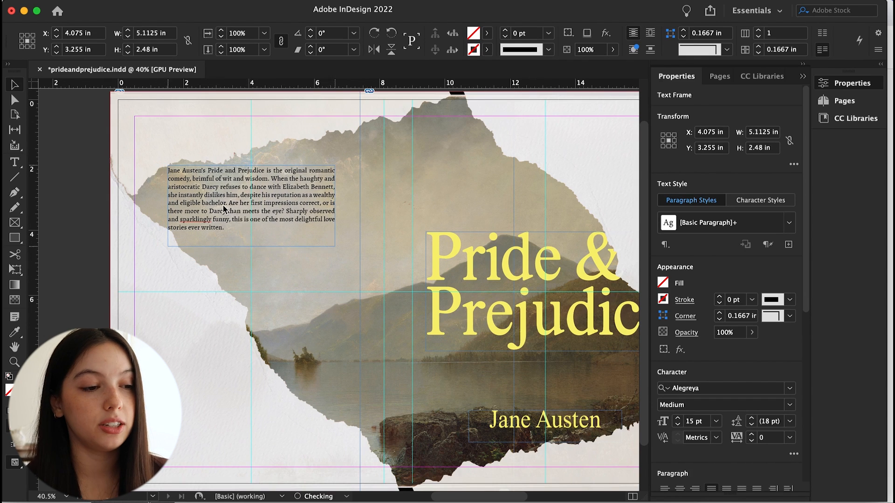
Check the spread in preview mode and fit the whole page in the window
click(236, 292)
scroll(234, 290, down, 1)
key(w)
key(w)
scroll(238, 226, up, 4)
click(227, 209)
key(super+0)
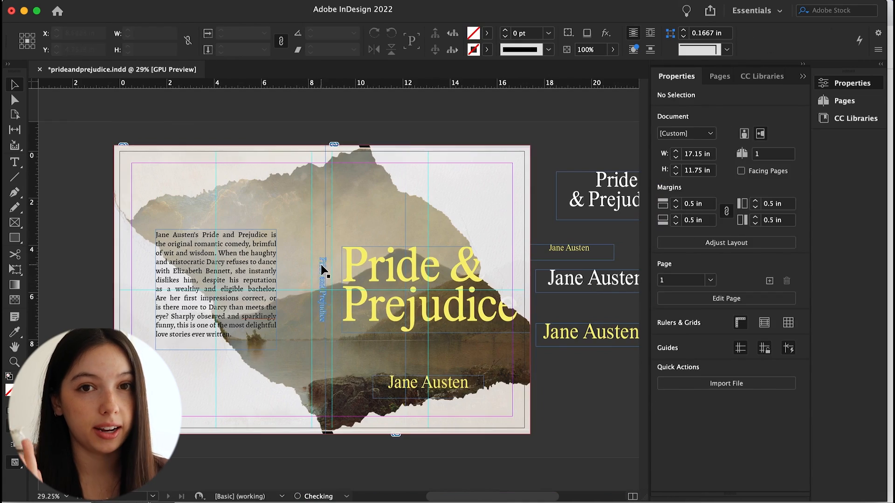
Rotate a copy of the author name -90° and place it at the top of the spine
click(189, 272)
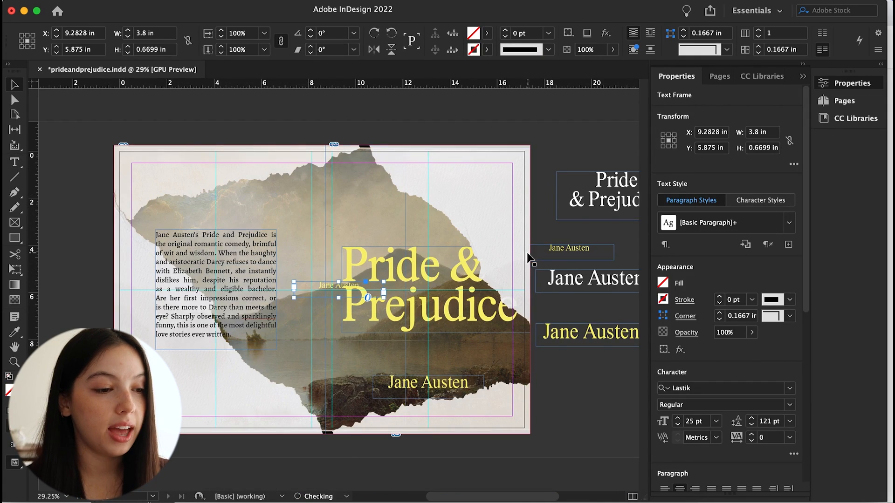
click(200, 154)
drag(360, 290, 321, 207)
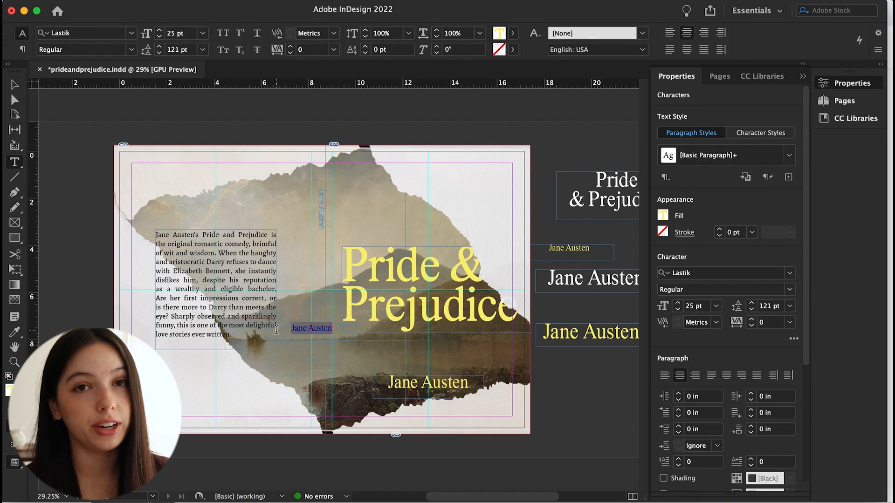
Retype another copy as 'Pride and Prejudice', rotate it -90° and set it on the spine below the author name
text(Pride and Prejudice)
key(Escape)
click(200, 154)
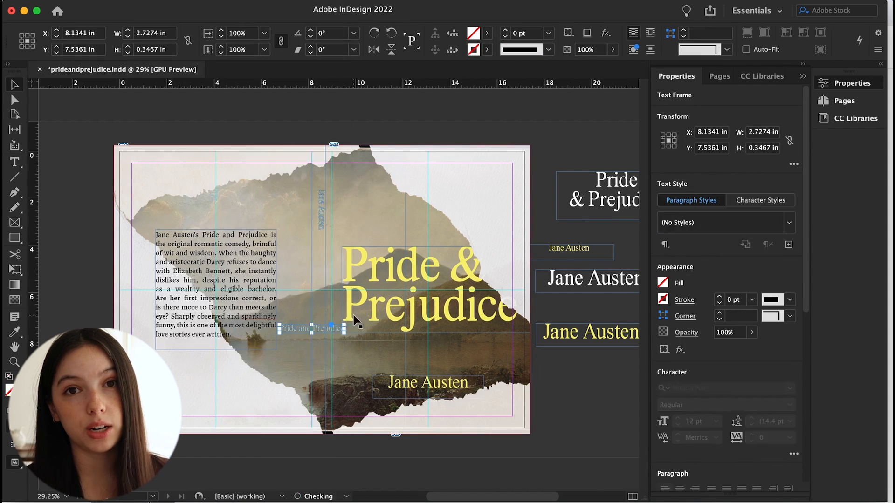
drag(353, 320, 317, 367)
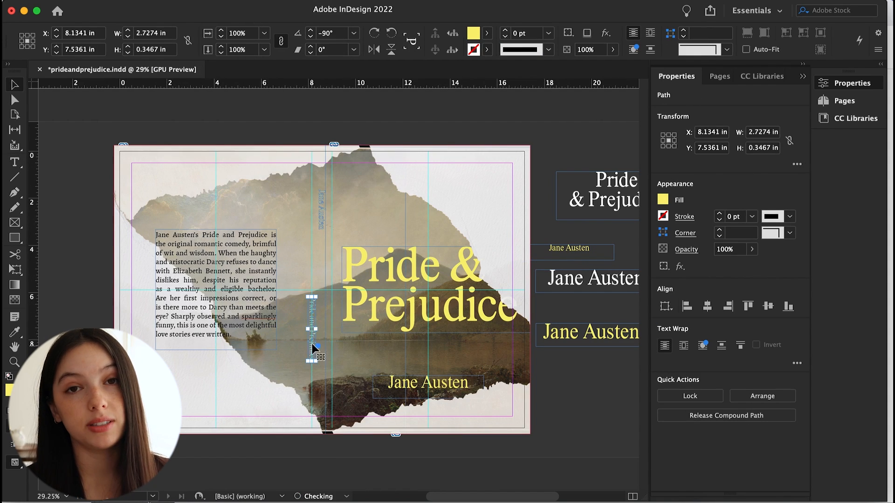
drag(313, 328, 322, 287)
click(333, 303)
key(w)
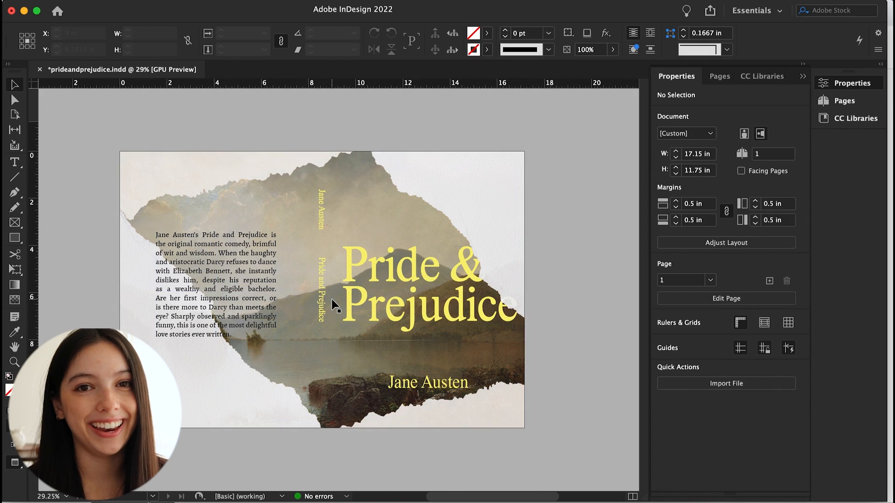
Nudge the spine author name slightly higher and review the spread in preview
key(w)
drag(322, 206, 321, 182)
click(89, 316)
key(w)
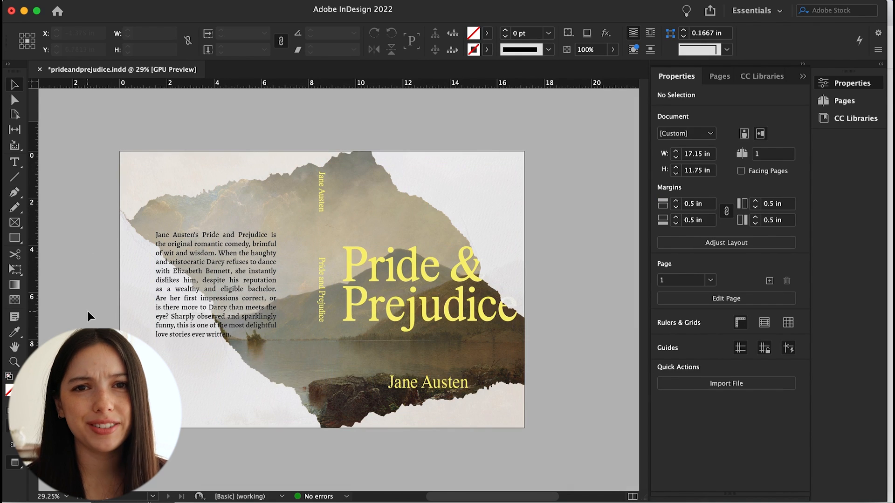
key(w)
key(w)
key(w)
key(w)
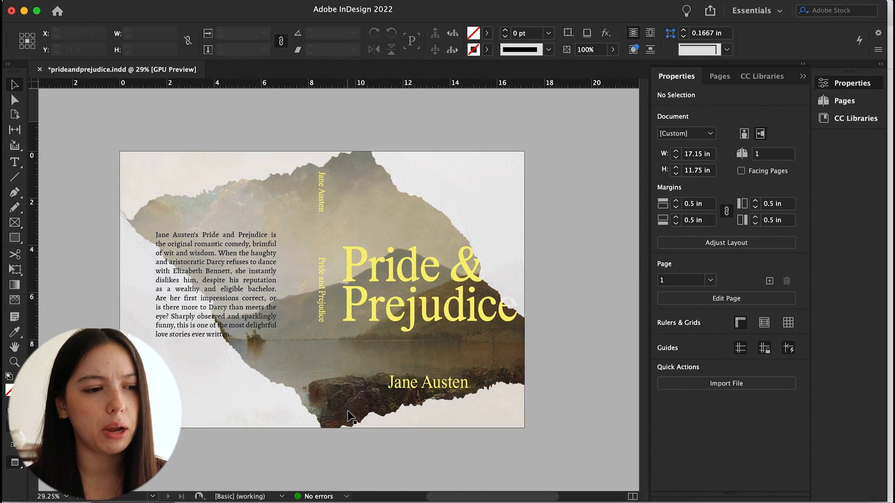
key(w)
Replace the text of a copied author-name frame with 'PK' and 'Books' on two lines and adjust its character settings
click(312, 269)
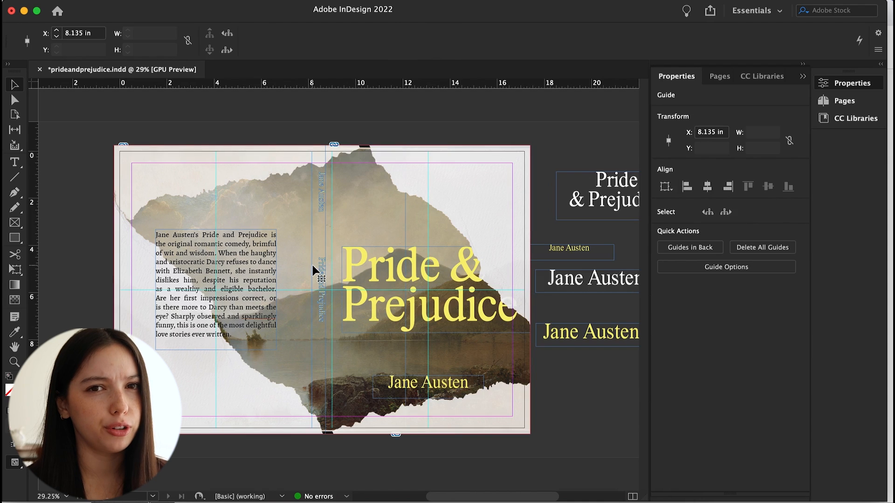
click(90, 271)
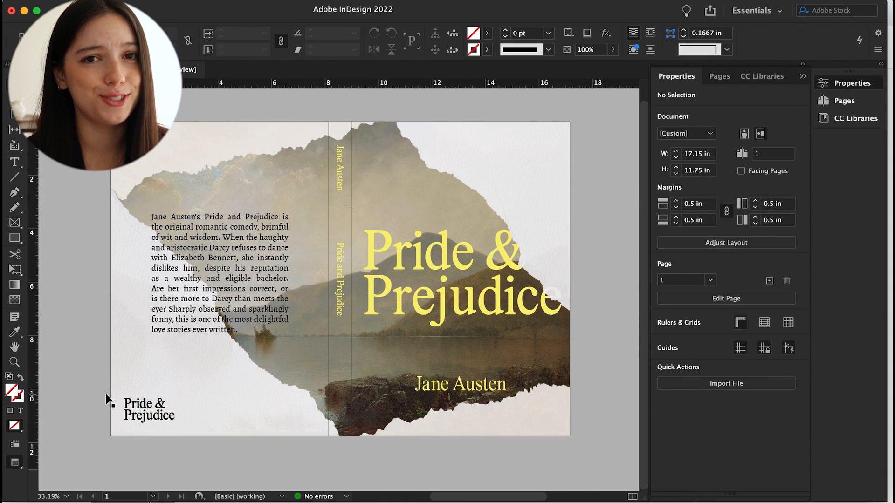
scroll(588, 256, right, 3)
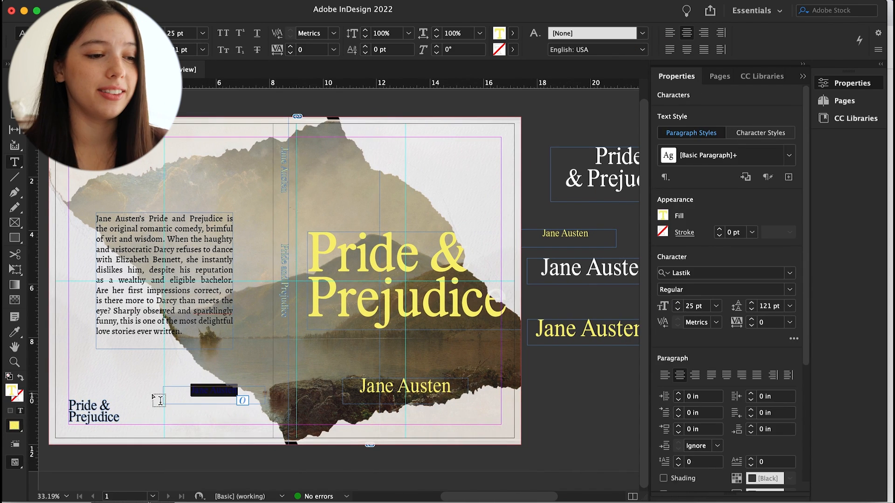
click(215, 393)
triple_click(214, 392)
click(789, 273)
click(623, 51)
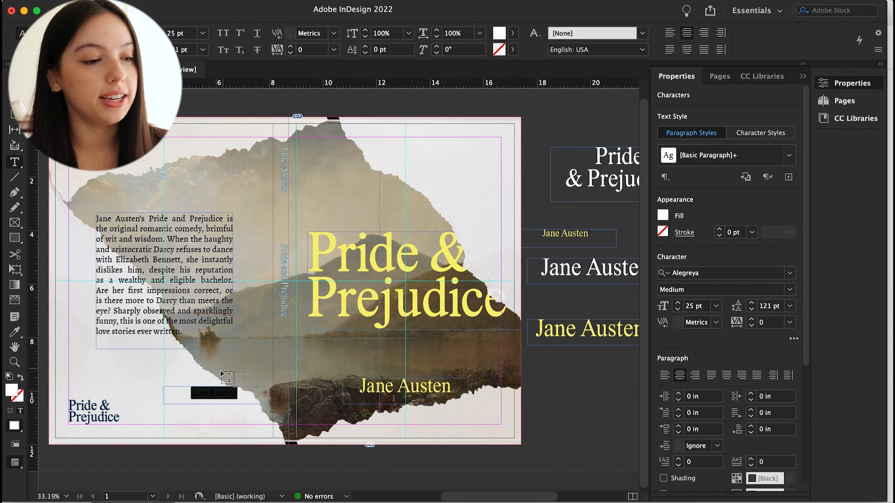
drag(255, 368, 195, 367)
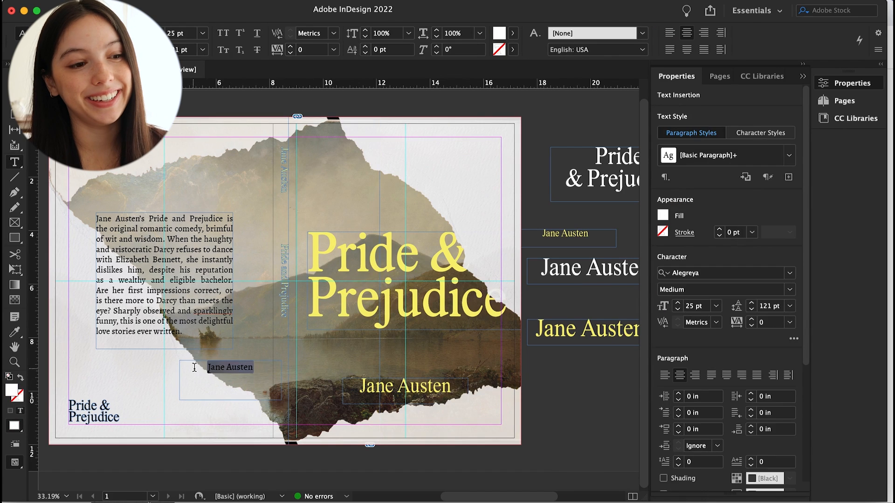
text(PK)
key(Return)
text(Books)
key(super+a)
click(790, 306)
click(754, 252)
key(Escape)
Move the 'PK Books' frame to the bottom of the spine and preview the result
drag(282, 400, 299, 421)
click(286, 452)
key(w)
scroll(285, 453, up, 1)
click(294, 458)
key(w)
scroll(298, 414, up, 1)
click(302, 466)
key(w)
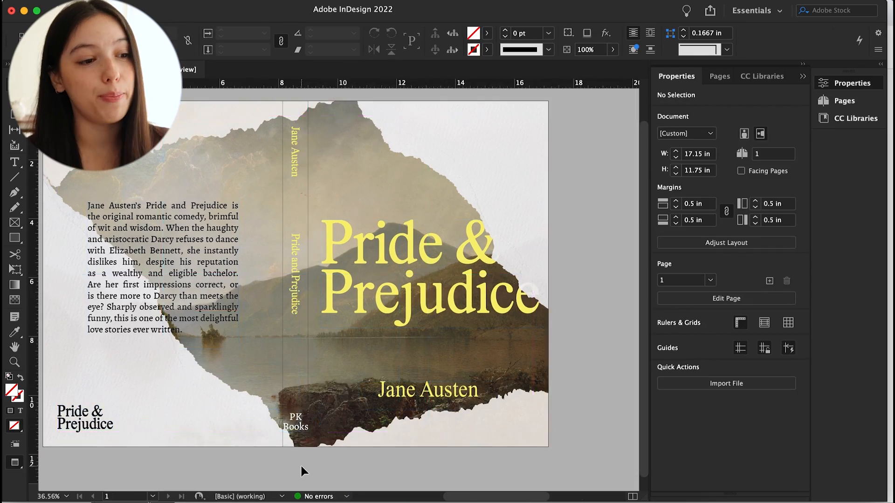
Inspect the publisher text at the bottom of the spine
key(w)
scroll(301, 441, up, 5)
scroll(299, 403, up, 2)
click(221, 310)
click(299, 404)
double_click(298, 405)
key(super+a)
key(Escape)
drag(297, 398, 298, 398)
scroll(301, 434, down, 6)
click(313, 470)
key(w)
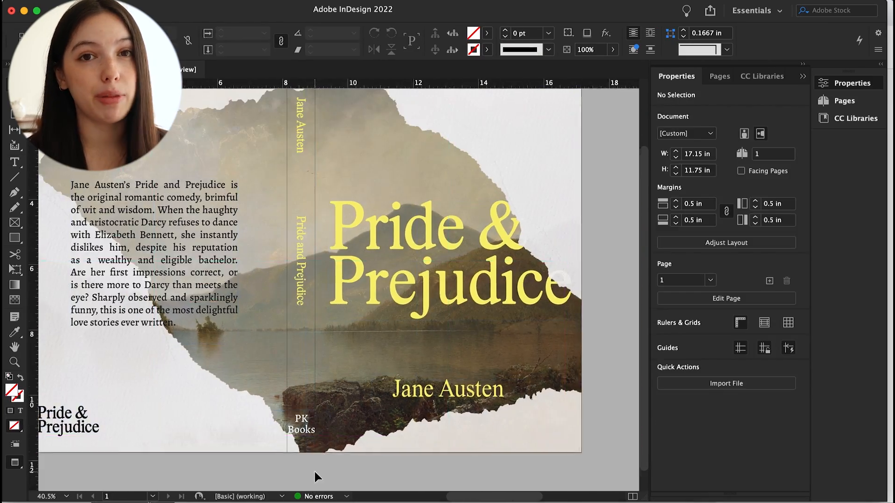
Reposition the vertical fold lines onto the left and right edges of the spine
scroll(314, 470, down, 3)
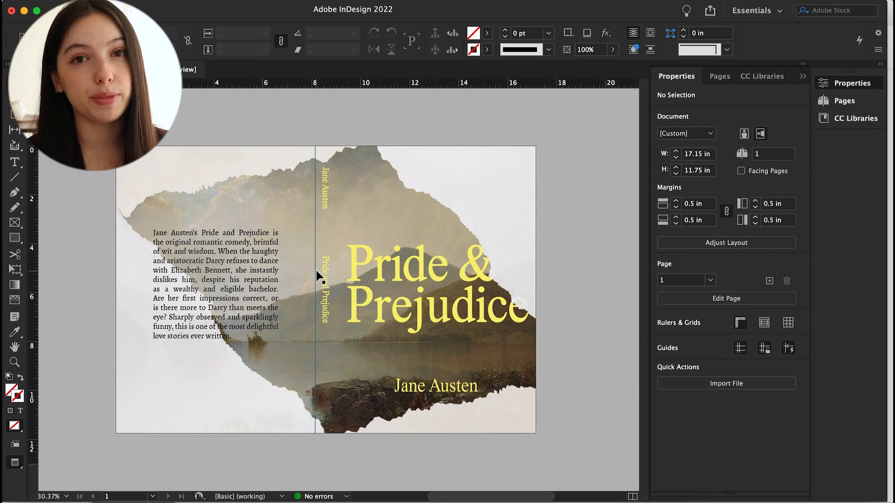
scroll(258, 362, up, 4)
click(295, 390)
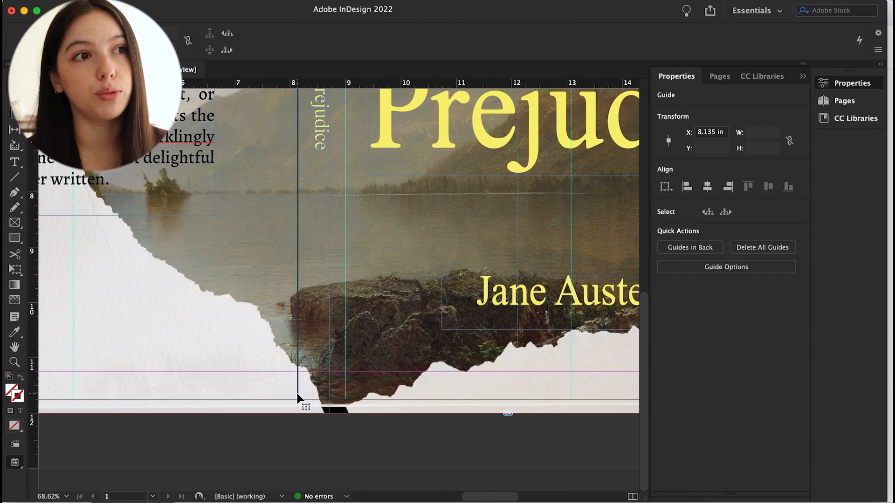
click(752, 219)
click(749, 266)
alt+drag(298, 306, 330, 308)
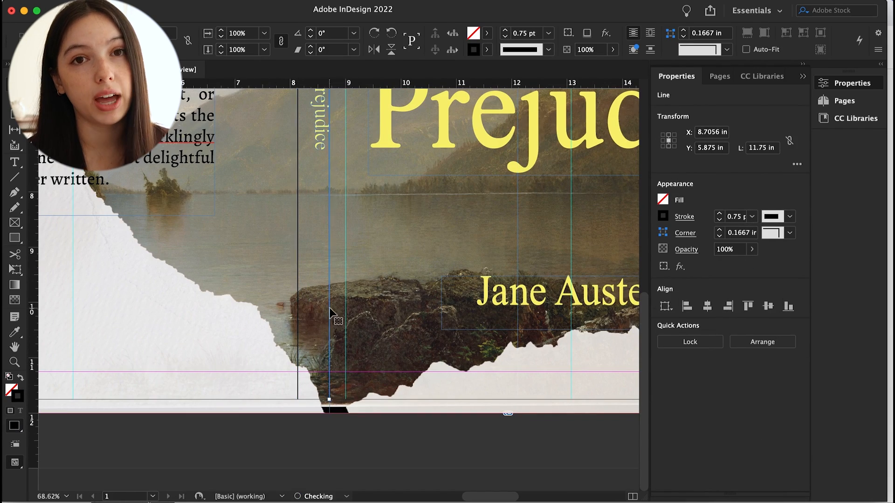
click(316, 424)
scroll(315, 415, down, 4)
scroll(336, 373, up, 3)
click(309, 294)
scroll(314, 297, down, 1)
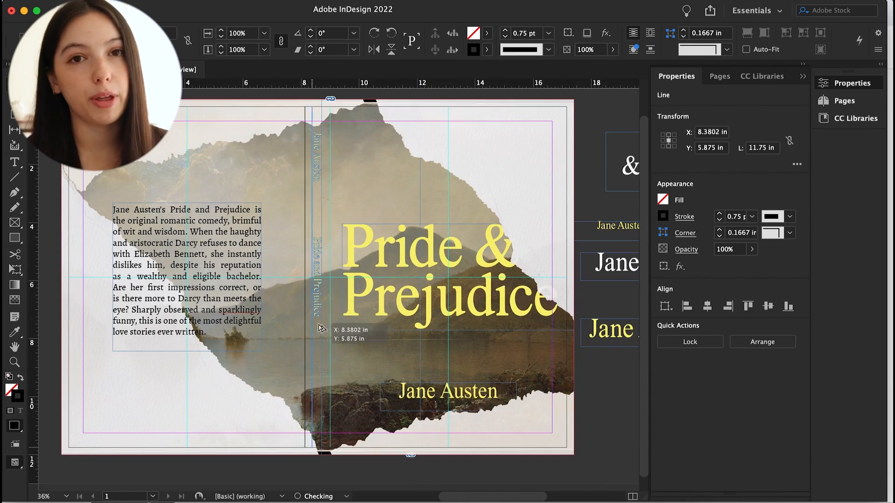
click(309, 463)
key(w)
scroll(287, 426, down, 2)
scroll(287, 426, up, 1)
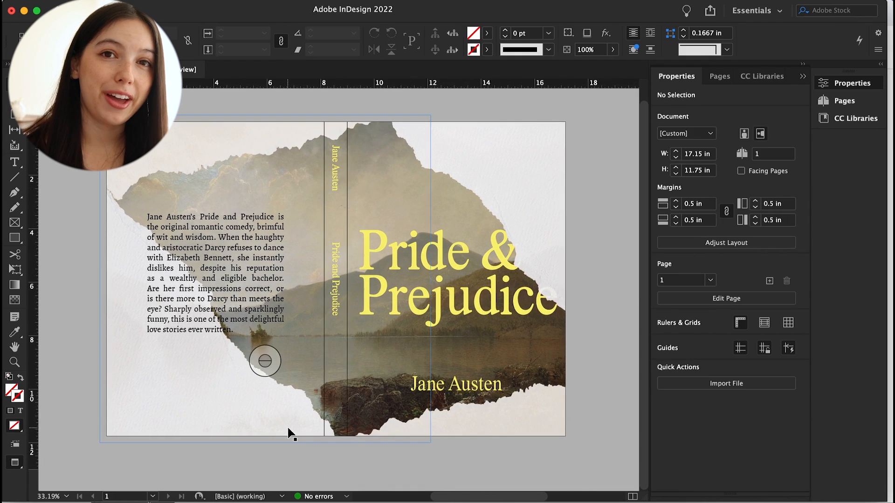
key(w)
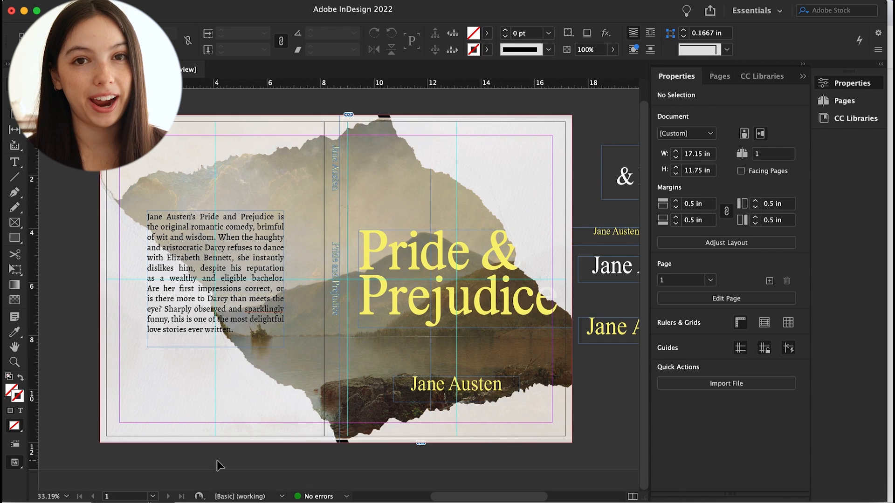
Set the stroke weight of both spine fold lines to 0.25 pt
key(w)
click(330, 409)
click(752, 216)
click(750, 229)
click(354, 385)
click(752, 217)
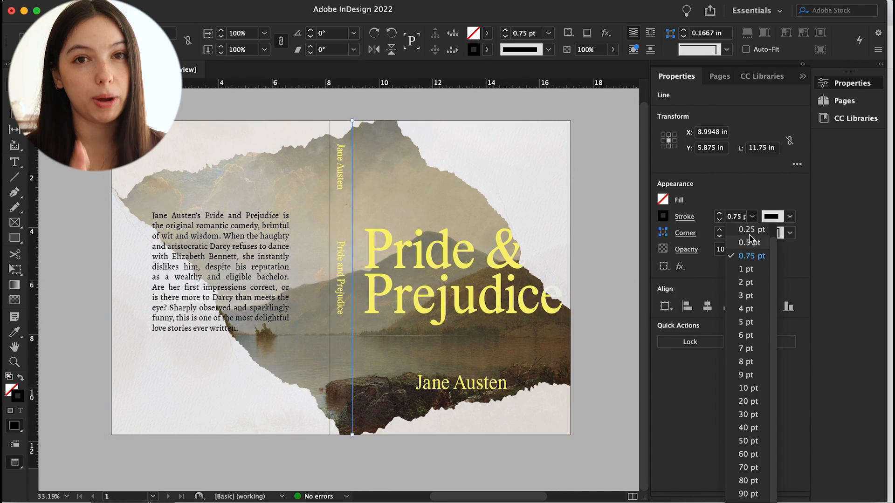
click(751, 229)
click(340, 462)
key(w)
Create a new 8.2 × 11.75 in document and bring the cover spread artwork into it
key(super+n)
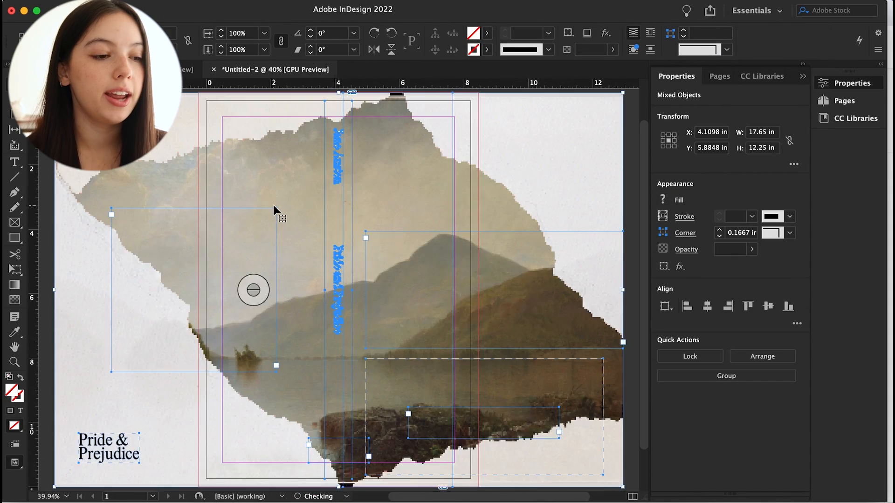
key(super+0)
drag(469, 178, 351, 179)
click(460, 236)
key(w)
key(w)
Delete the spine title, author and publisher texts from the new document
click(240, 186)
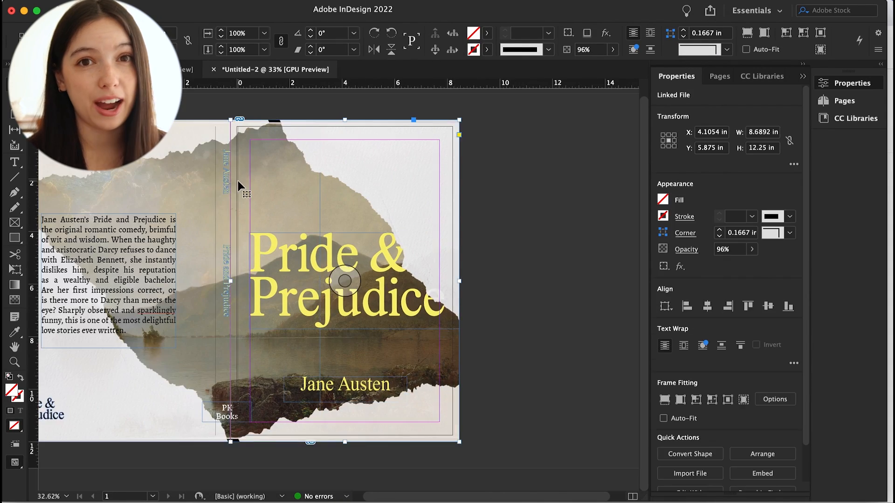
scroll(447, 261, up, 6)
scroll(275, 354, down, 6)
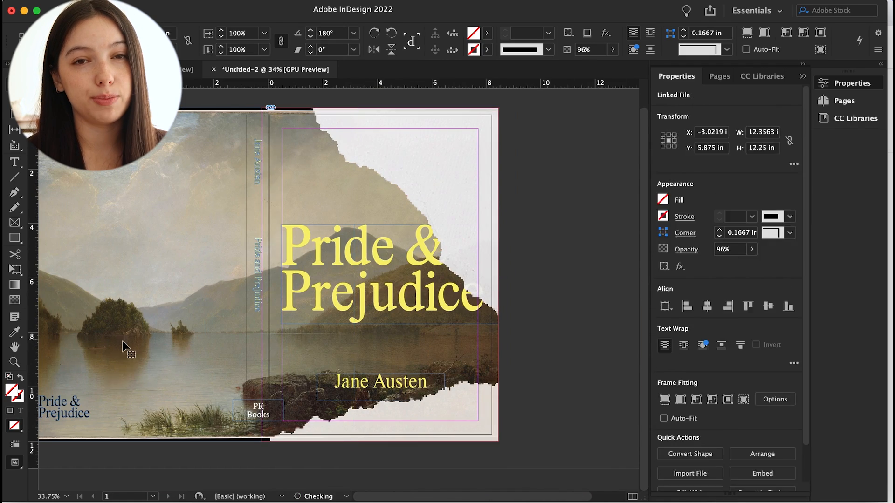
click(271, 340)
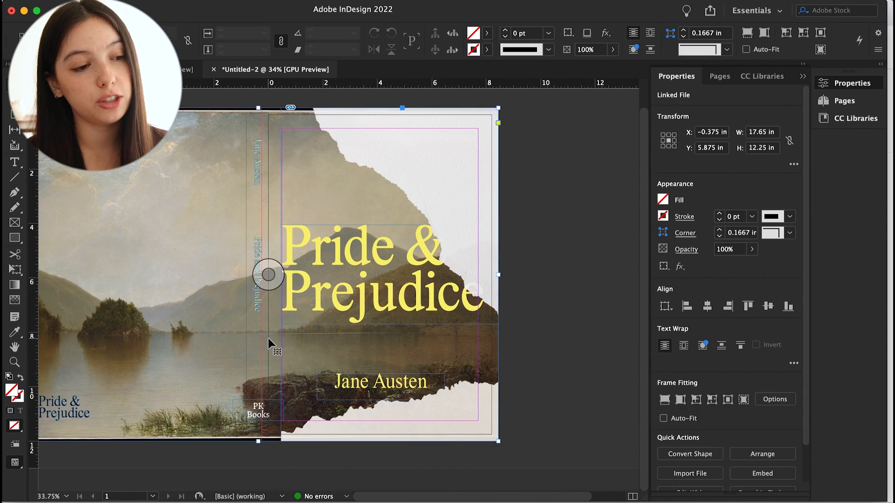
click(258, 173)
key(Delete)
click(258, 411)
key(Delete)
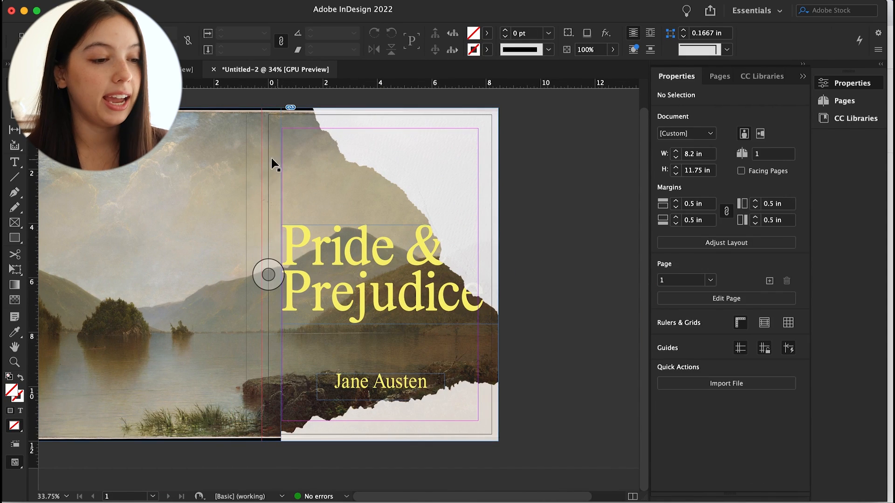
Crop the spread image's left edge to the page edge so only the front cover remains
scroll(271, 160, down, 1)
click(285, 192)
click(508, 296)
scroll(206, 261, down, 3)
click(196, 268)
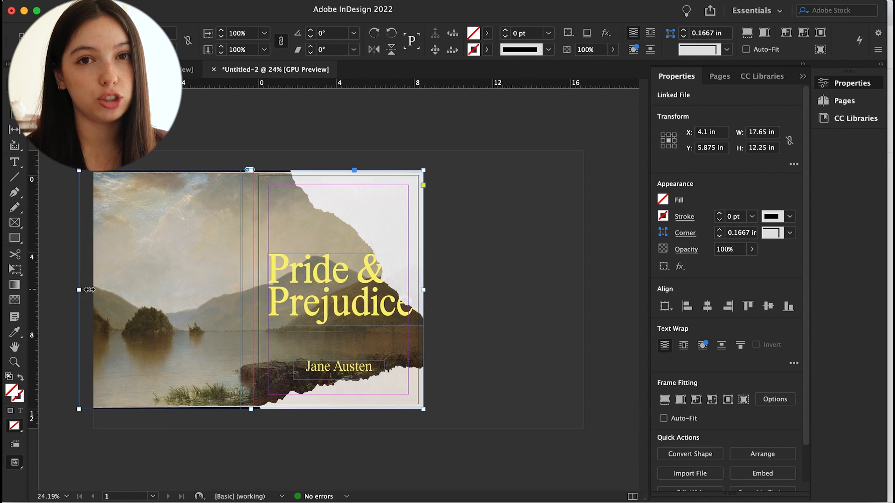
drag(80, 290, 253, 290)
click(452, 302)
click(260, 291)
scroll(241, 290, up, 3)
click(219, 299)
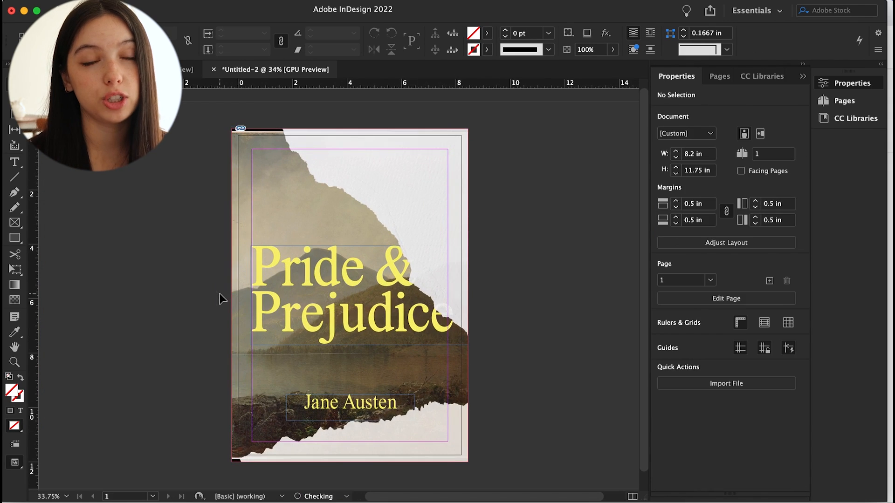
key(w)
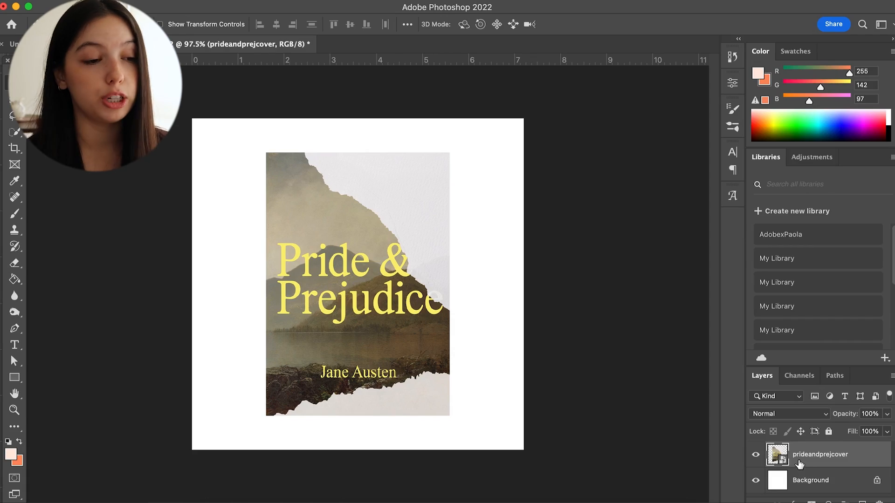
click(890, 375)
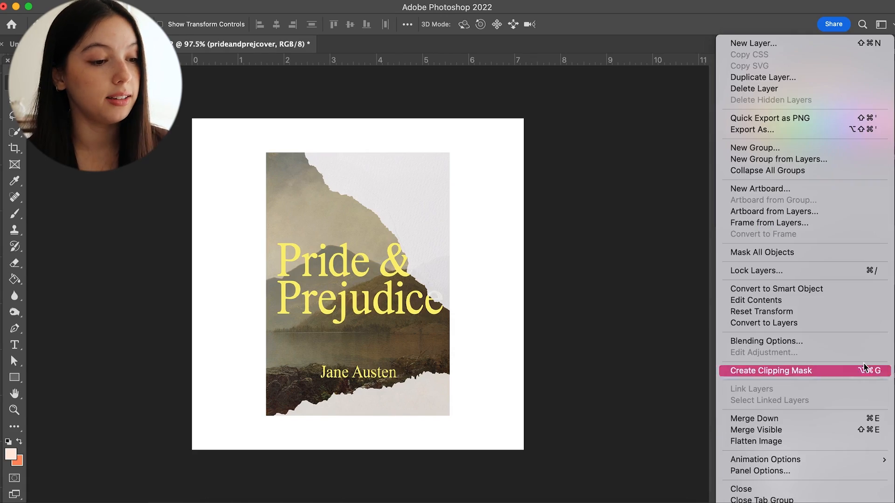
click(645, 374)
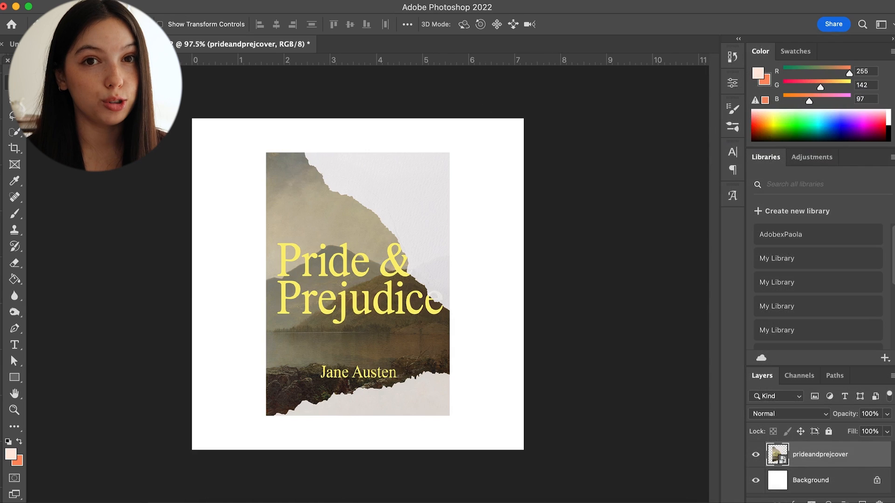
Switch to Photoshop and add a Drop Shadow layer style to the cover layer
key(super+shift+slash)
text(shadow)
mouse_move(498, 45)
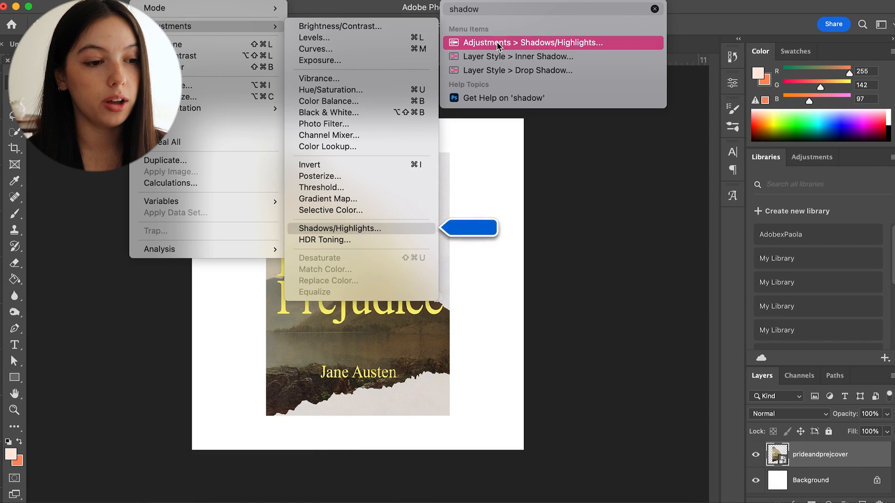
click(498, 70)
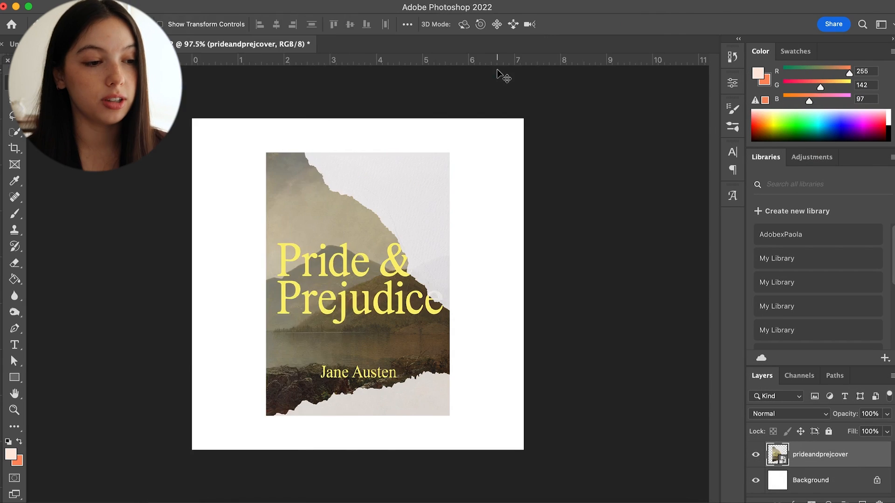
drag(233, 68, 575, 71)
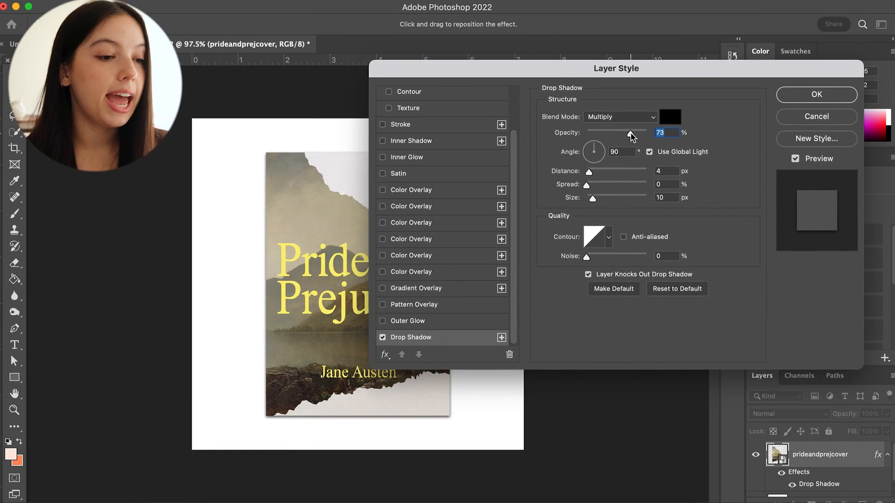
Set the drop shadow to 31% opacity, 48° angle, 30 px distance and 27 px size
drag(591, 155, 603, 157)
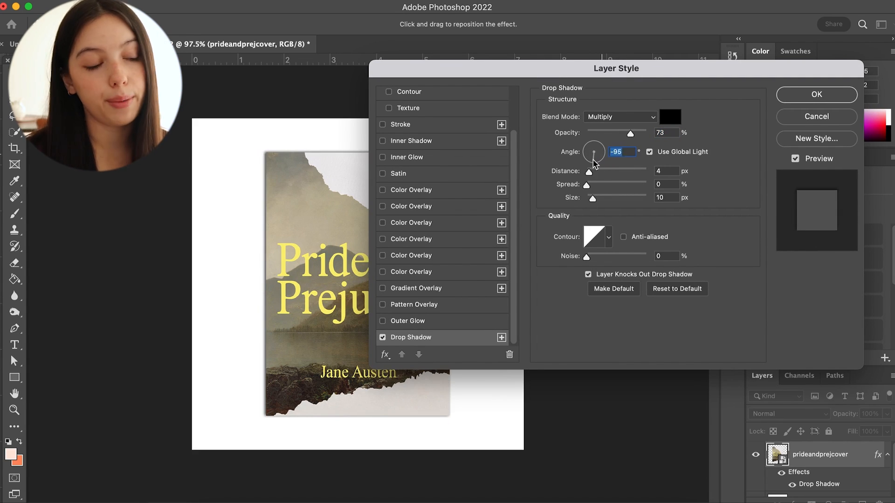
drag(581, 158, 600, 156)
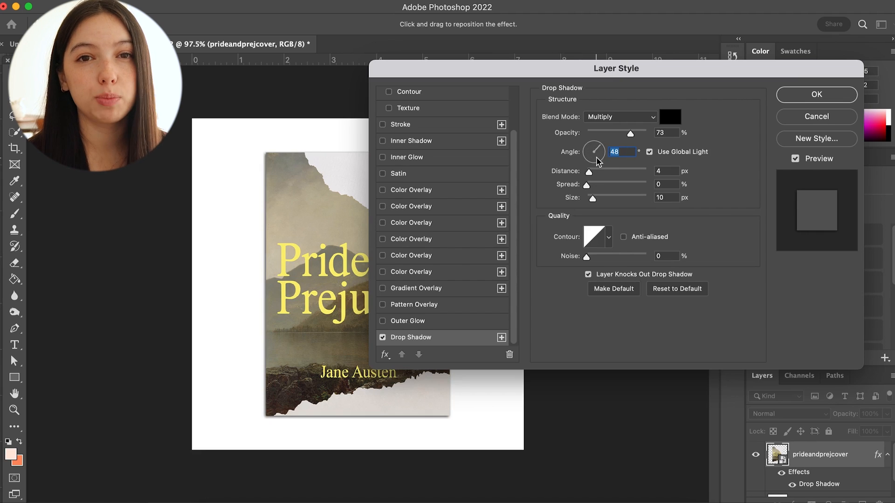
drag(604, 172, 606, 172)
drag(605, 135, 605, 131)
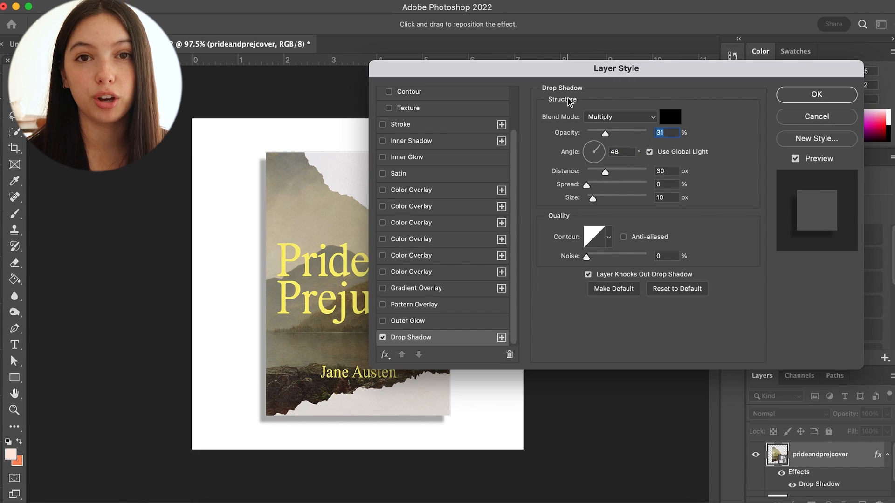
drag(600, 200, 595, 198)
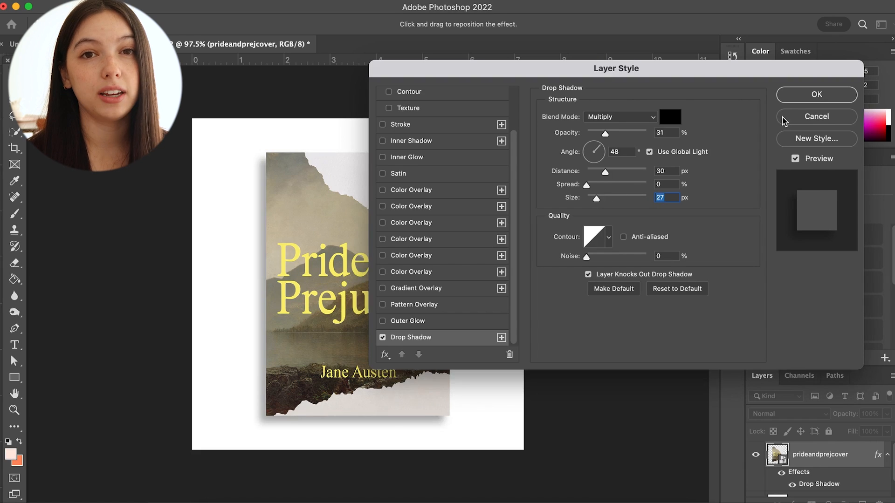
click(831, 96)
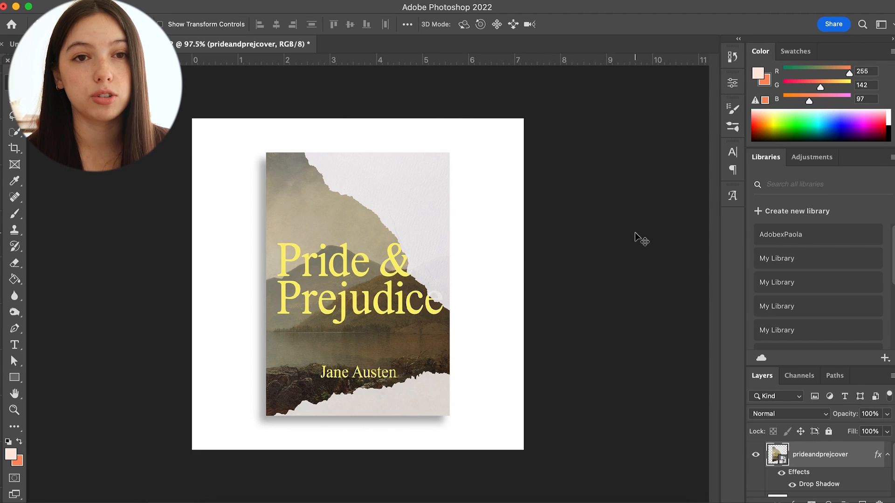
Add a new empty layer above the Background and select the Paint Bucket tool
scroll(792, 466, down, 2)
click(776, 485)
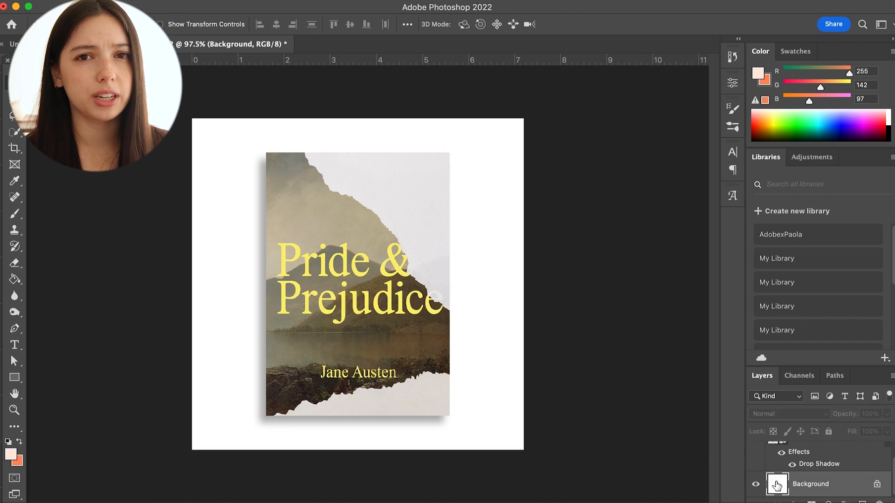
click(863, 502)
click(14, 279)
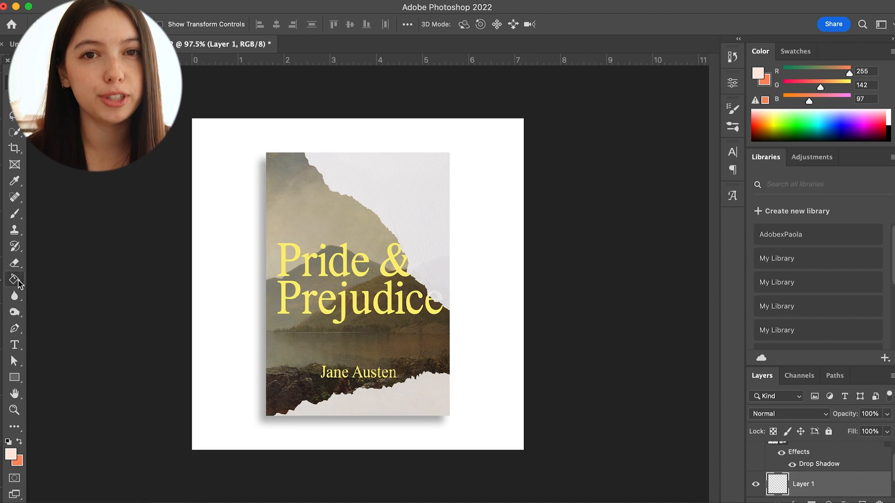